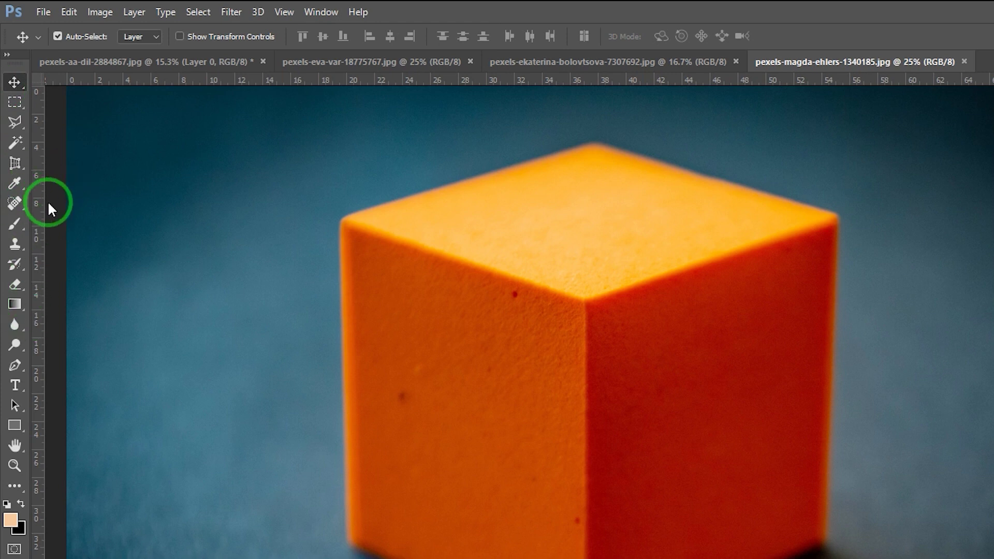
# - Try the Ruler Tool from the Eyedropper tool group, and return to the Move tool with the Eyedropper restored in its group
pyautogui.click(19, 187)
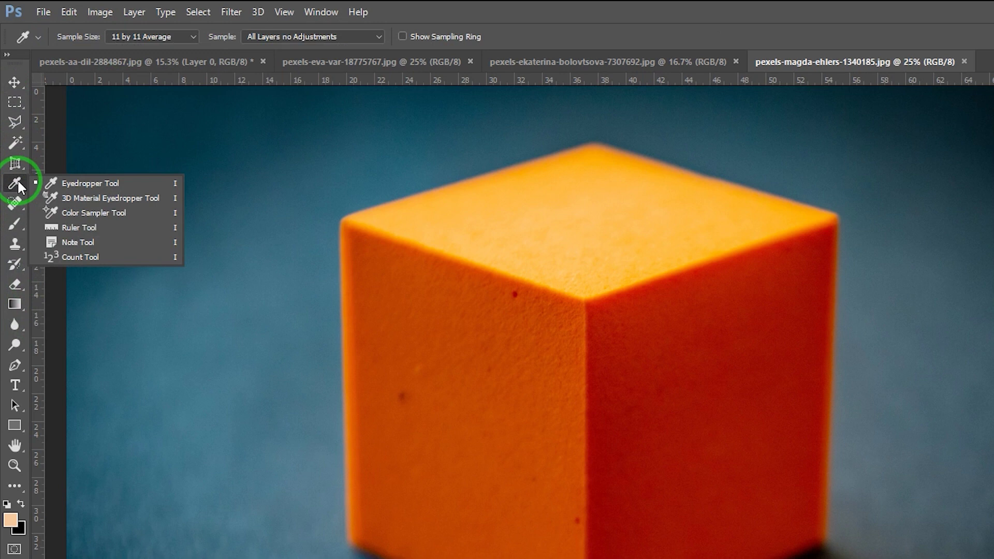
pyautogui.click(94, 231)
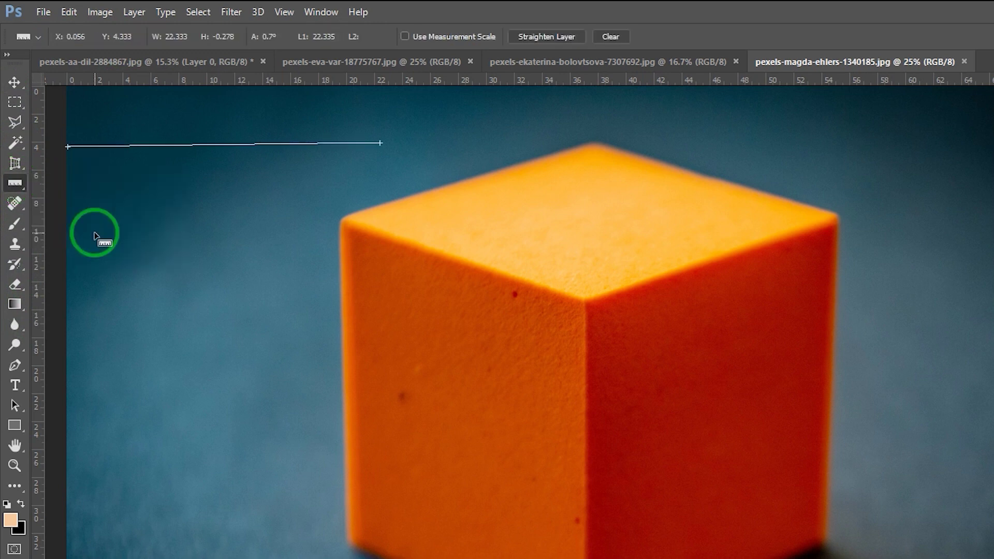
pyautogui.click(15, 82)
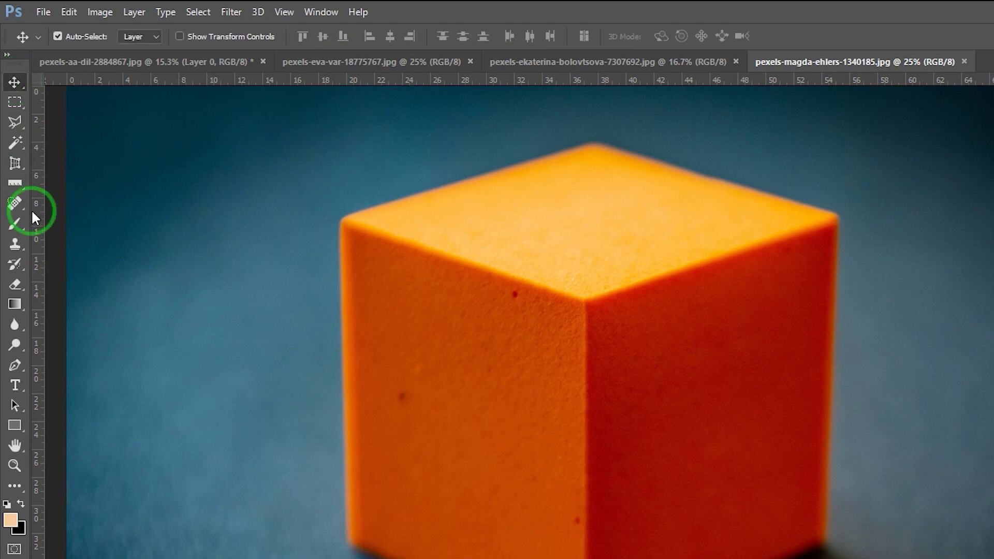
pyautogui.click(19, 191)
pyautogui.click(80, 180)
pyautogui.click(15, 82)
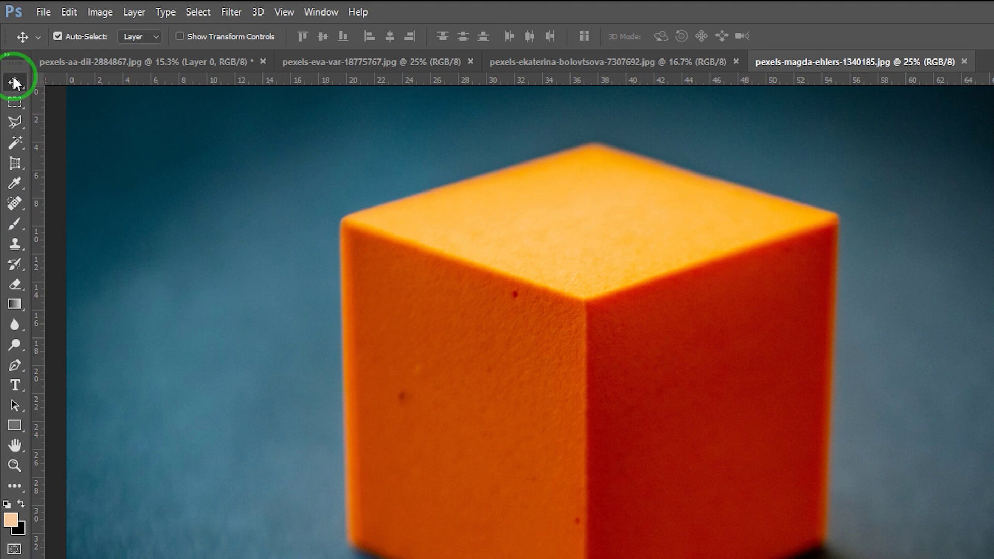
# - Cycle through the Eyedropper tool group until the Ruler Tool is active
pyautogui.press('i')
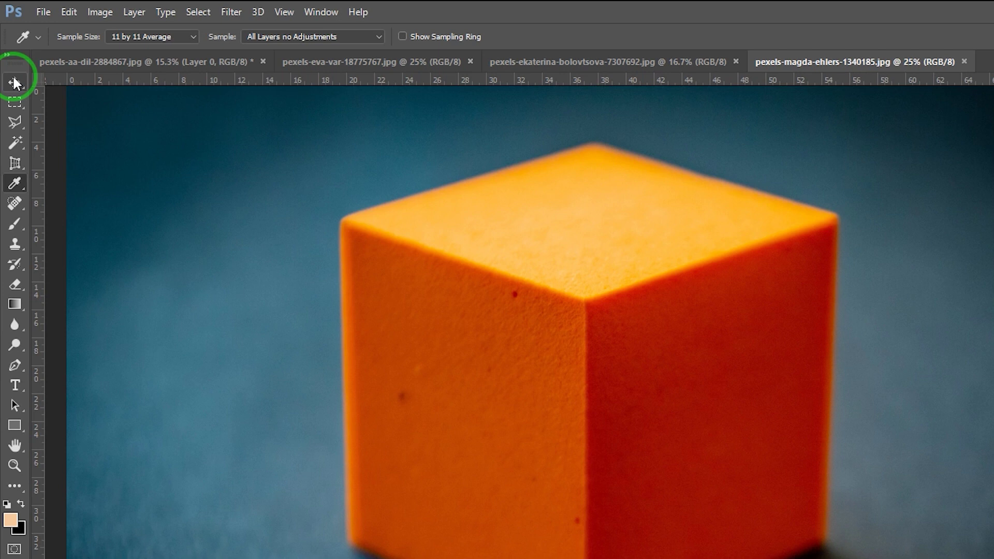
pyautogui.hotkey('shift', 'i')
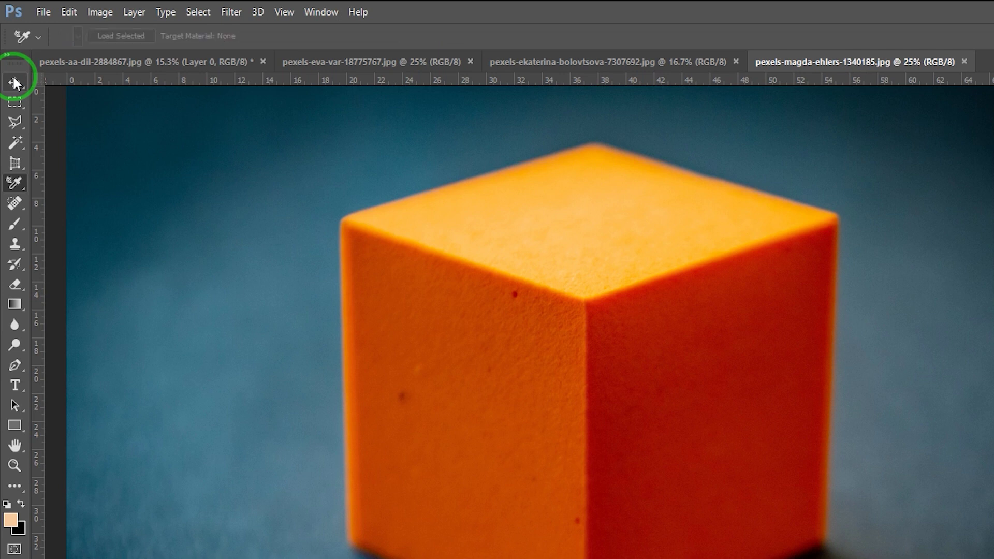
pyautogui.hotkey('shift', 'i')
pyautogui.hotkey('shift', 'i')
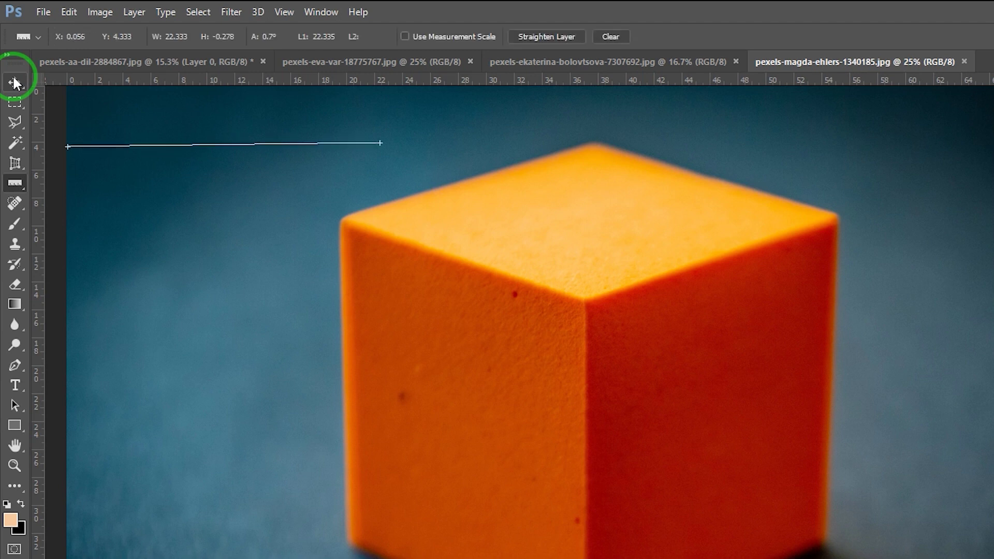
pyautogui.hotkey('shift', 'i')
pyautogui.hotkey('shift', 'i')
pyautogui.hotkey('shift', 'i')
pyautogui.hotkey('shift', 'i')
pyautogui.hotkey('shift', 'i')
pyautogui.hotkey('shift', 'i')
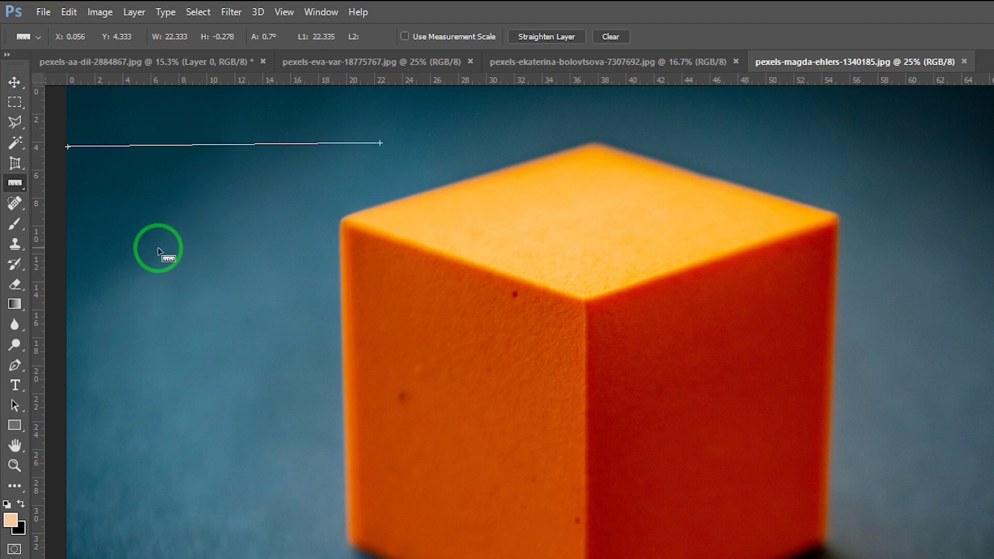
# - Clear the existing ruler line and measure the cube's top-left front edge, from its outer corner to the front centre corner
pyautogui.click(617, 37)
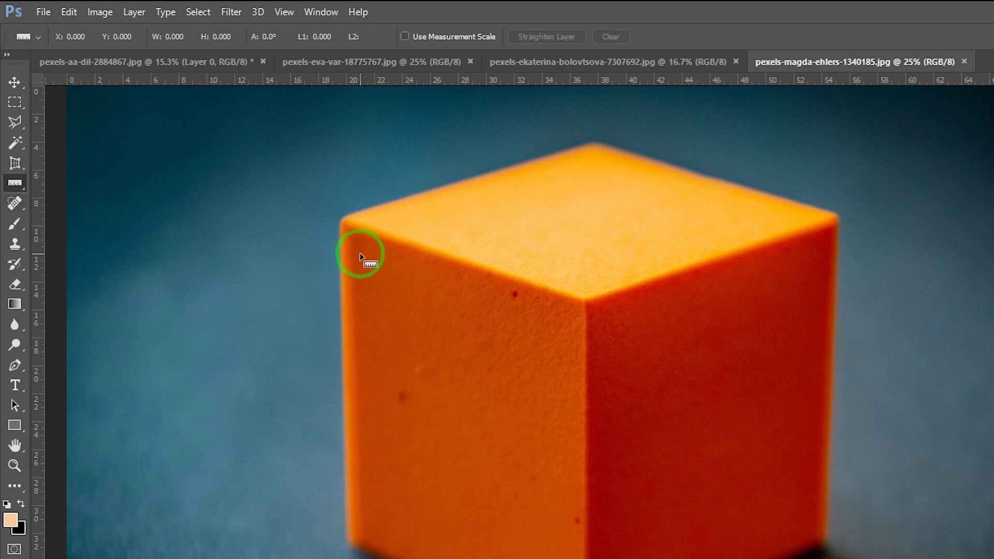
pyautogui.moveTo(341, 219); pyautogui.dragTo(586, 301)
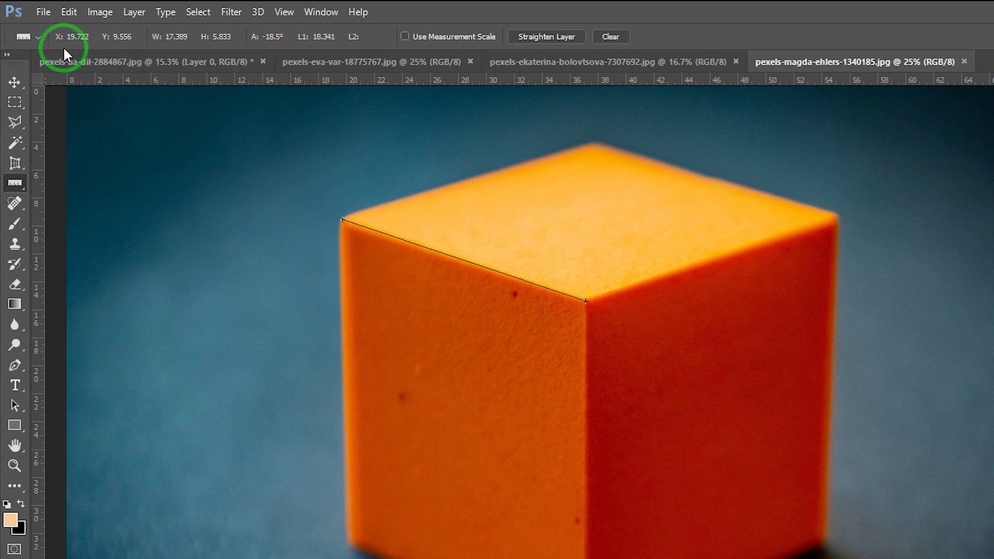
# - Turn Use Measurement Scale on and back off to compare the ruler line's readings
pyautogui.click(405, 37)
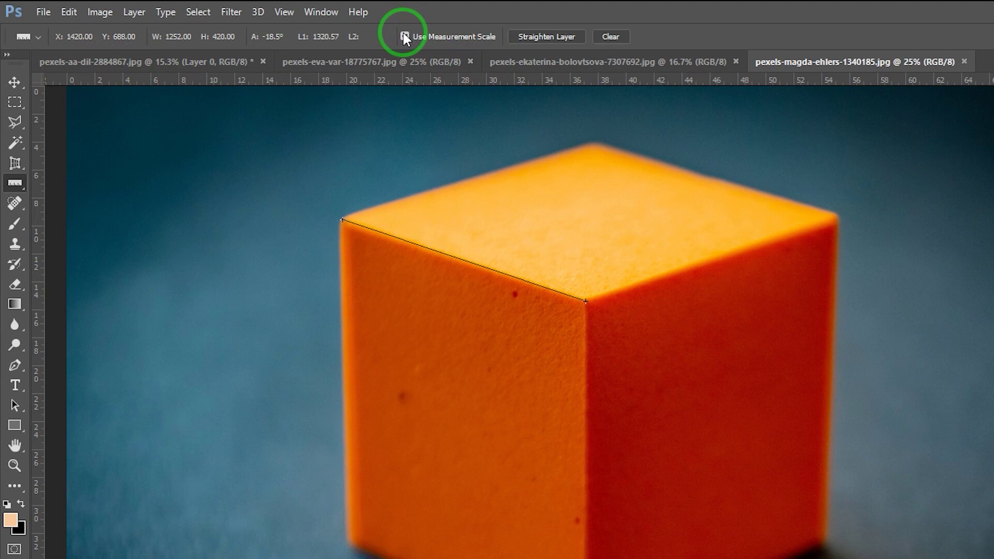
pyautogui.click(403, 33)
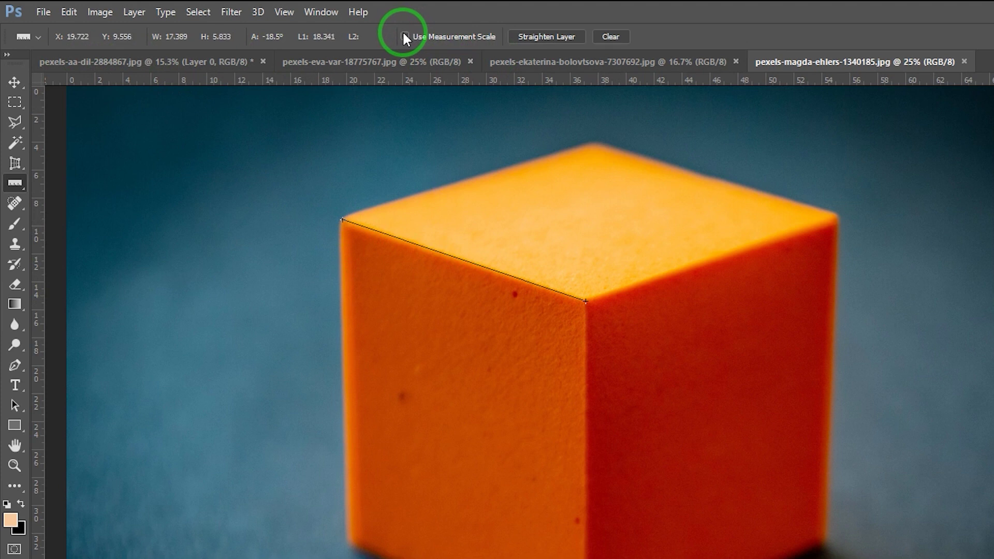
pyautogui.click(403, 34)
pyautogui.click(403, 34)
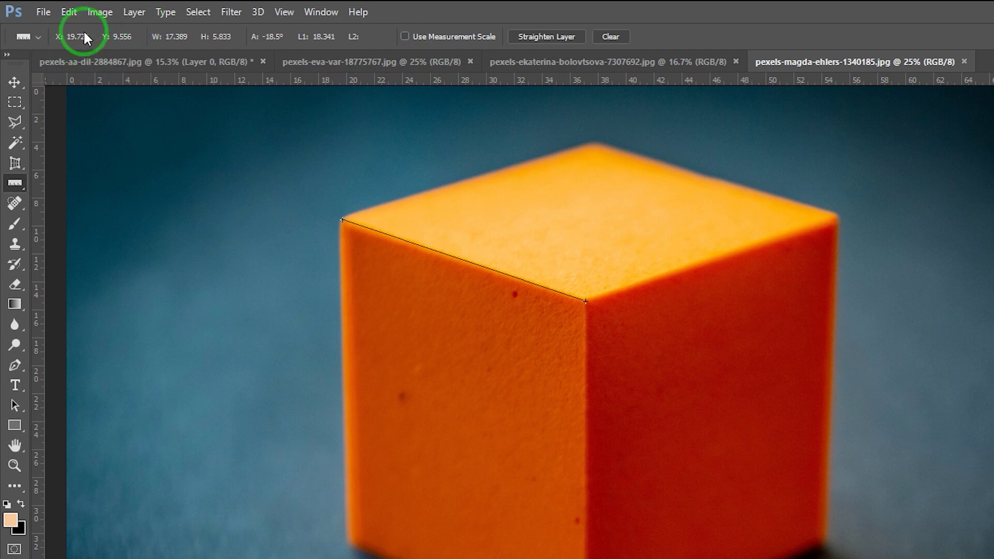
# - Switch the ruler units to pixels to compare the readings, and restore them to inches
pyautogui.rightClick(222, 77)
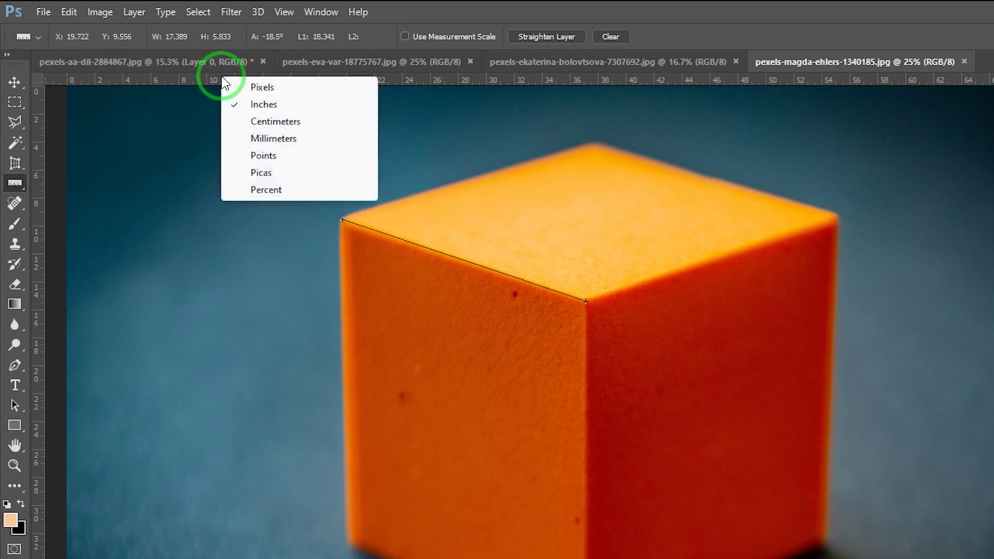
pyautogui.click(263, 86)
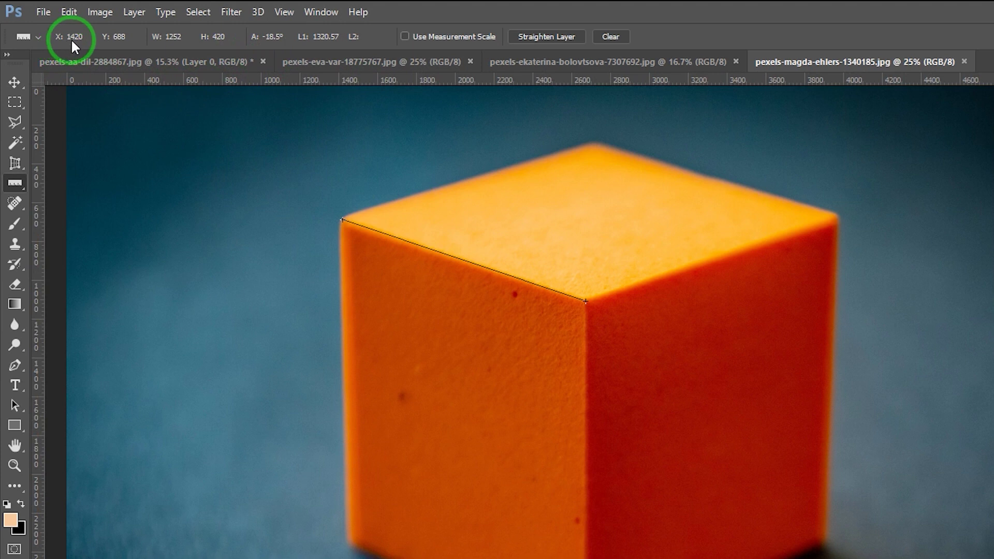
pyautogui.rightClick(148, 80)
pyautogui.click(222, 106)
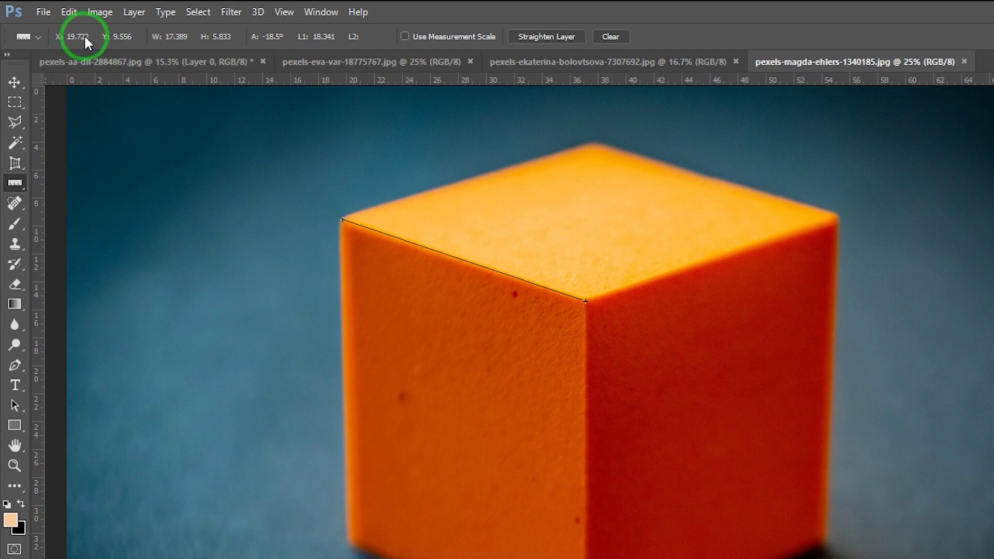
# - Reposition the ruler line's endpoints, with the start at the image's top-left corner and the end above the cube, about 21.24 in long
pyautogui.moveTo(343, 223); pyautogui.dragTo(67, 290)
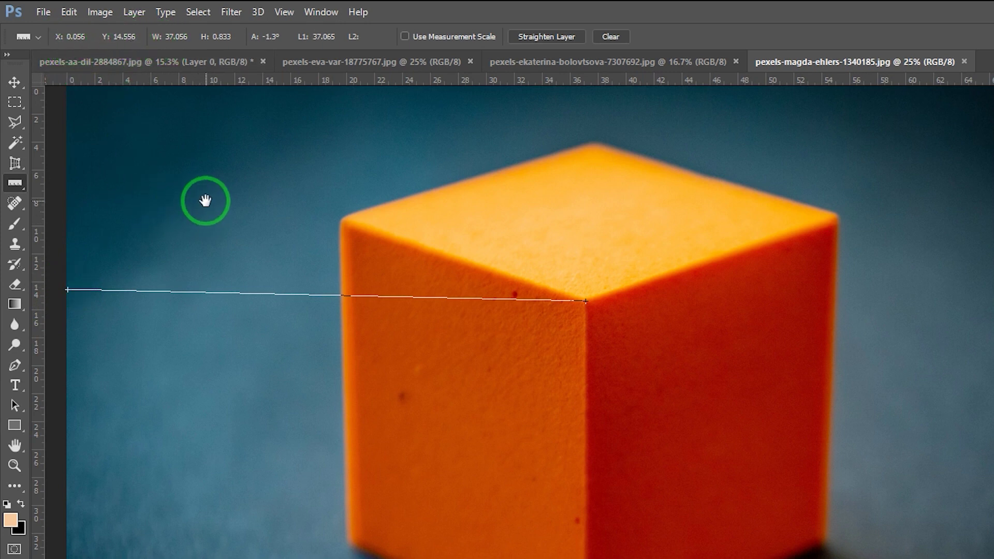
pyautogui.moveTo(204, 204); pyautogui.dragTo(273, 418)
pyautogui.moveTo(134, 504); pyautogui.dragTo(135, 302)
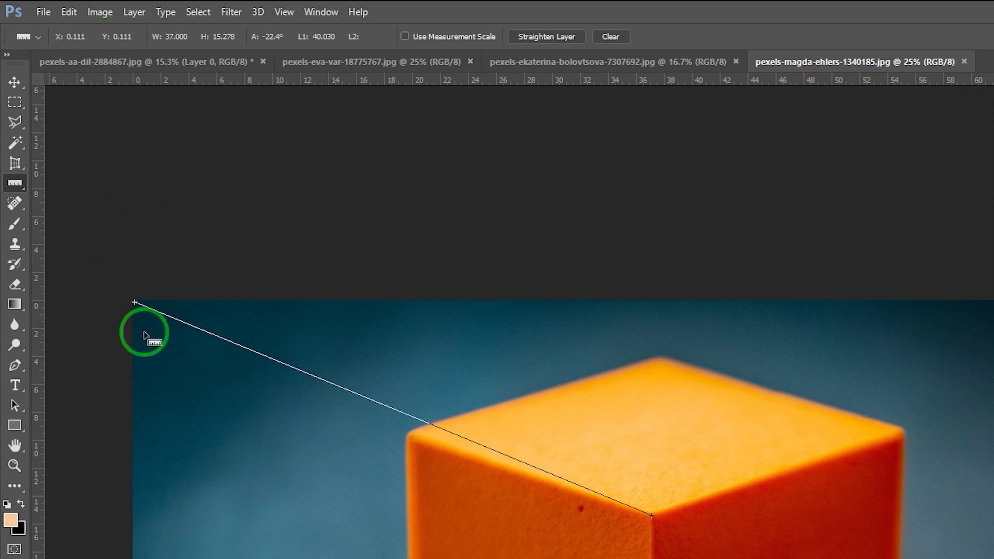
pyautogui.moveTo(290, 413); pyautogui.dragTo(287, 349)
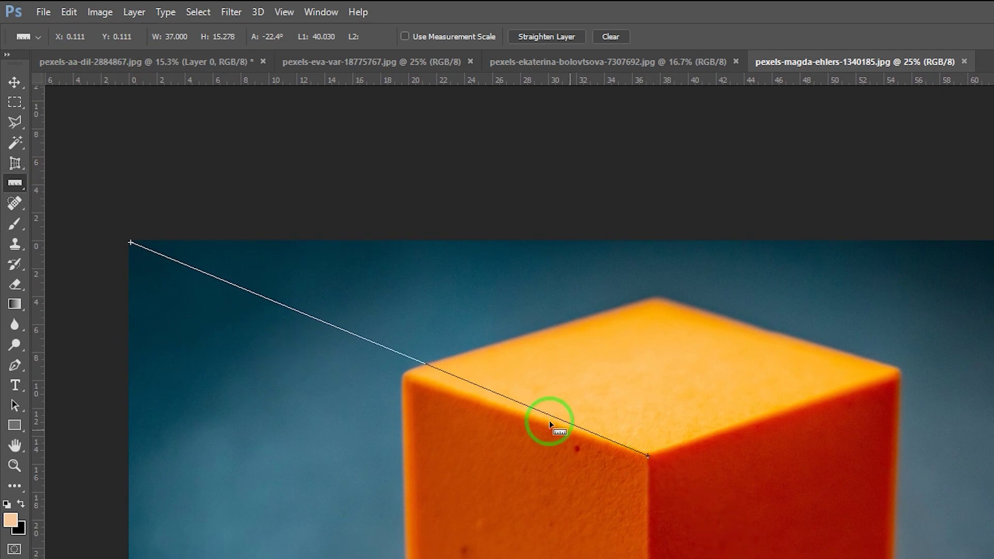
pyautogui.moveTo(648, 457); pyautogui.dragTo(420, 289)
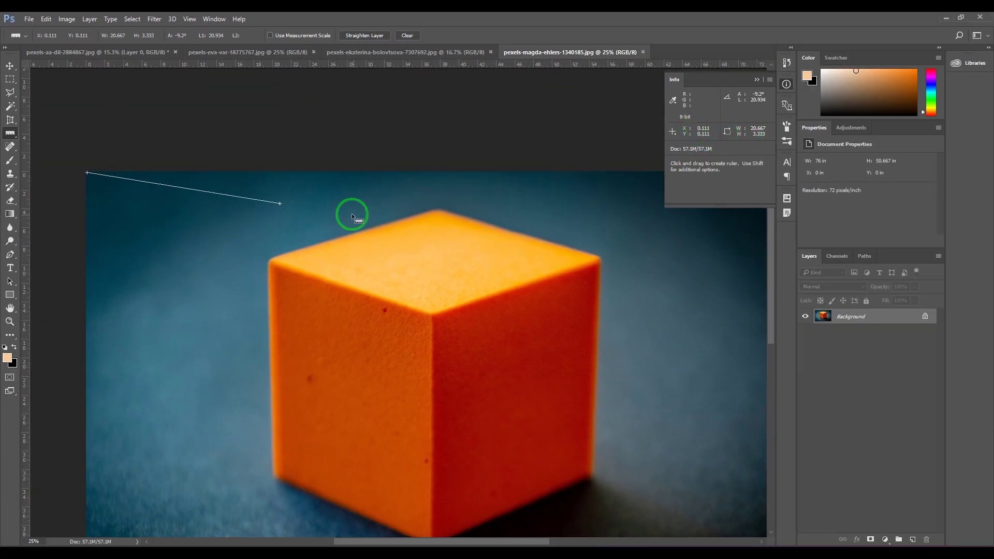
pyautogui.moveTo(280, 204)
pyautogui.mouseDown()
pyautogui.moveTo(275, 251)
pyautogui.moveTo(281, 210)
pyautogui.mouseUp()
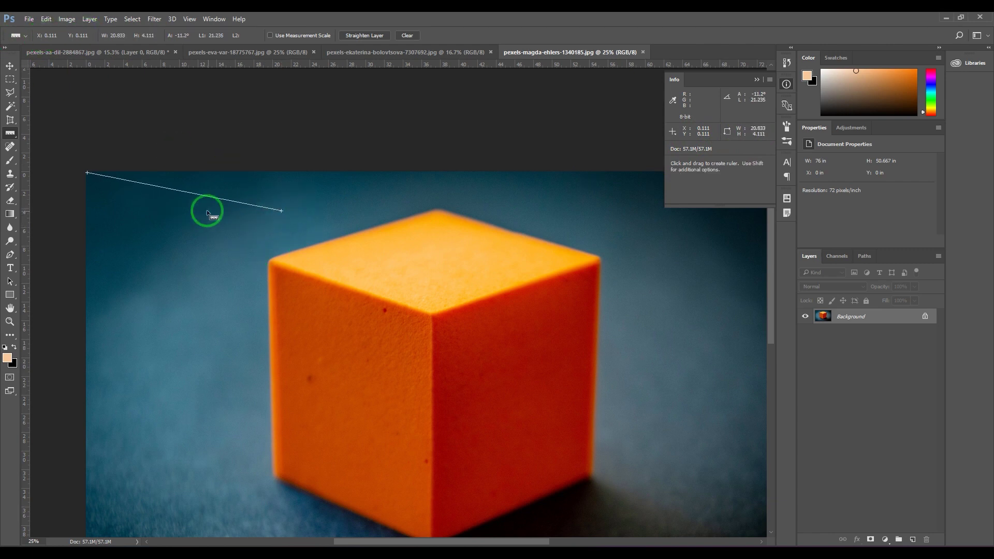
# - Move the whole ruler line, keeping its length and angle, down across the lower part of the cube's left edge
pyautogui.moveTo(200, 198); pyautogui.dragTo(241, 229)
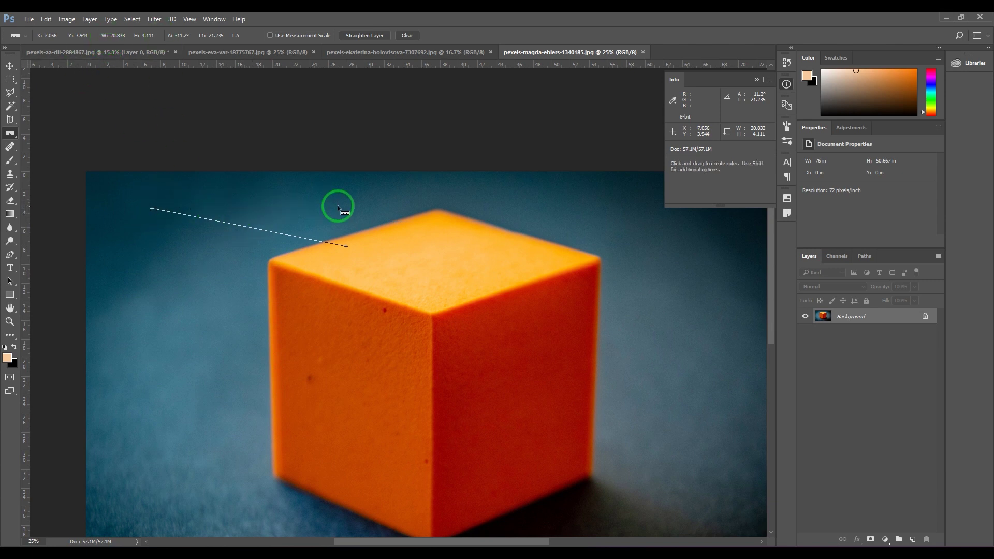
pyautogui.moveTo(199, 220); pyautogui.dragTo(225, 421)
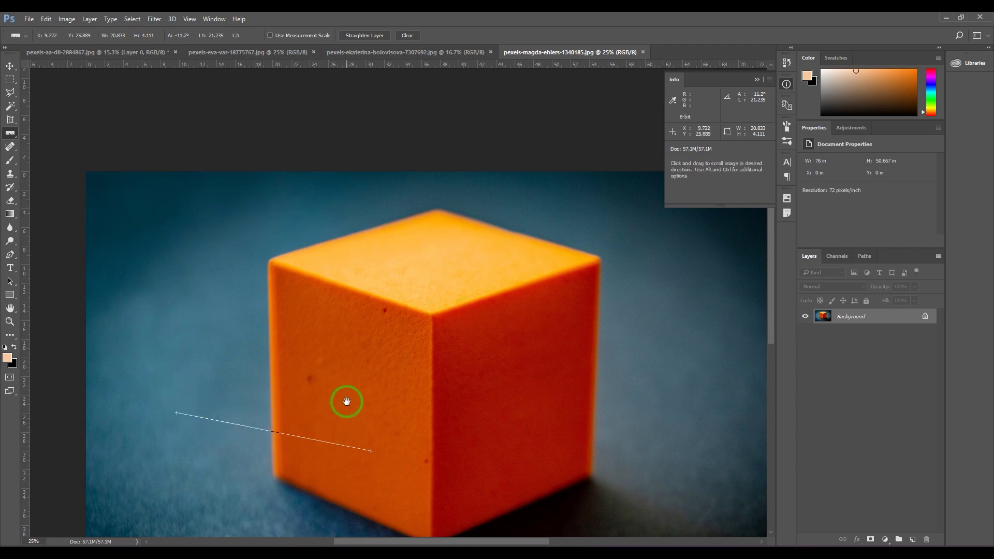
pyautogui.moveTo(346, 400); pyautogui.dragTo(395, 240)
pyautogui.hotkey('ctrl', '+')
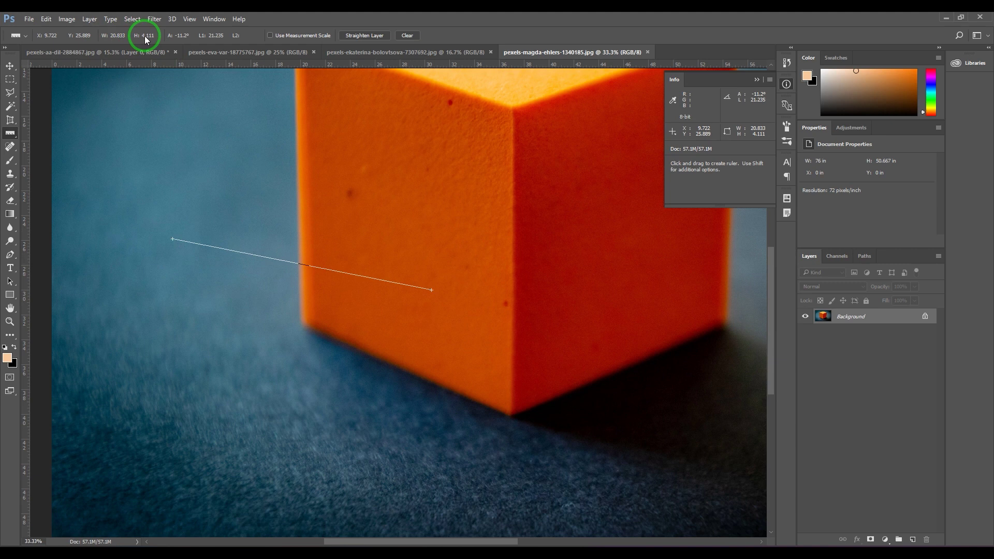
# - Replace the ruler line with a horizontal one about 20.17 in long, and that with a vertical one about 24.17 in beside the cube
pyautogui.click(403, 37)
pyautogui.moveTo(114, 259); pyautogui.dragTo(365, 284)
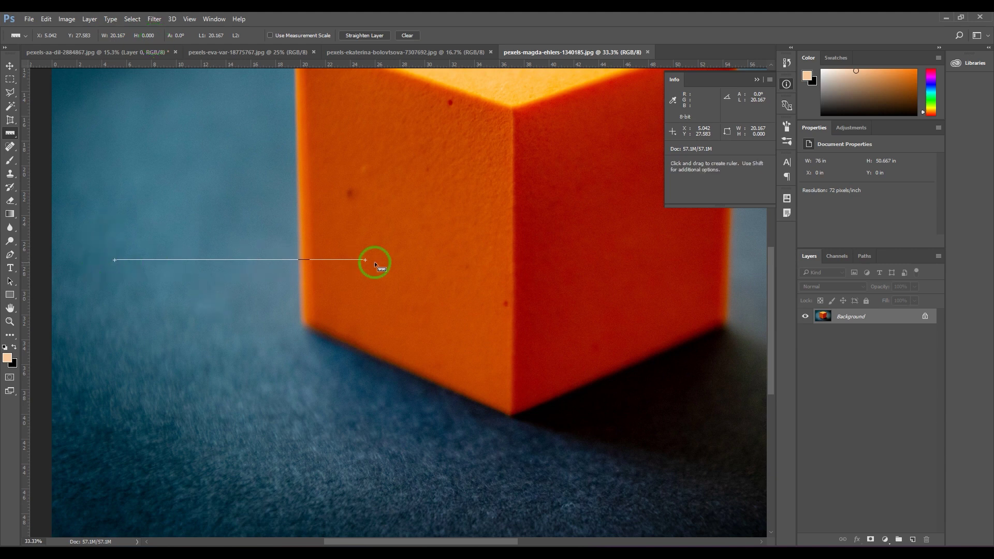
pyautogui.click(407, 36)
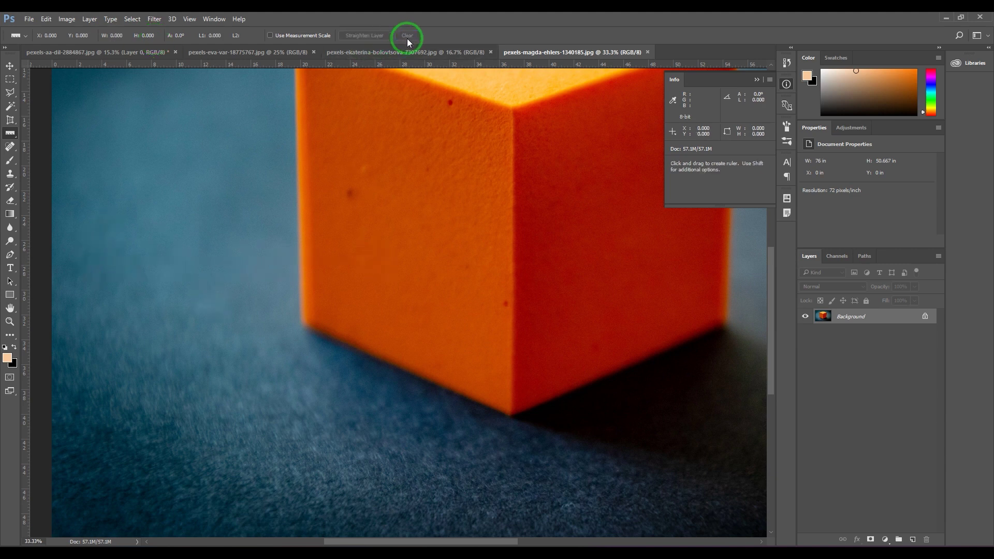
pyautogui.moveTo(220, 110); pyautogui.dragTo(220, 410)
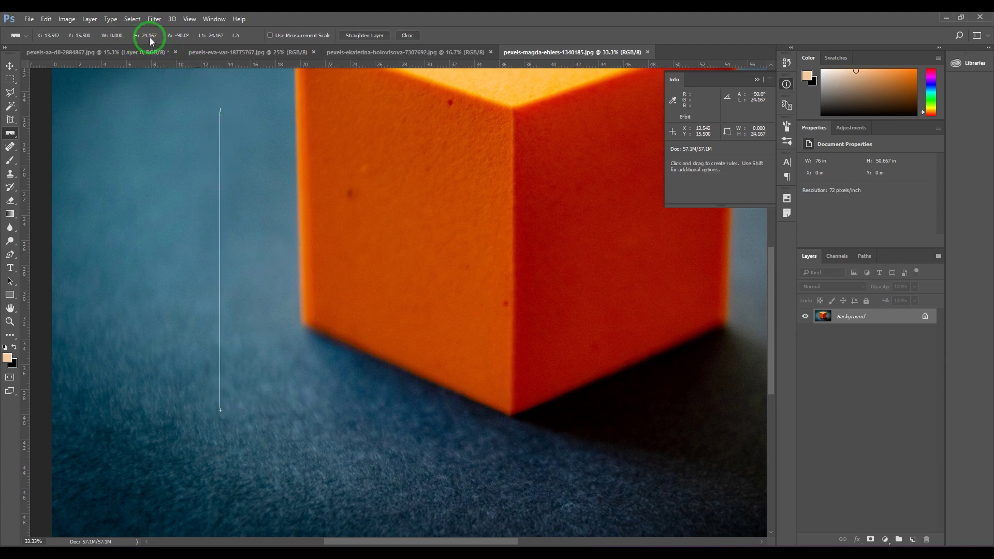
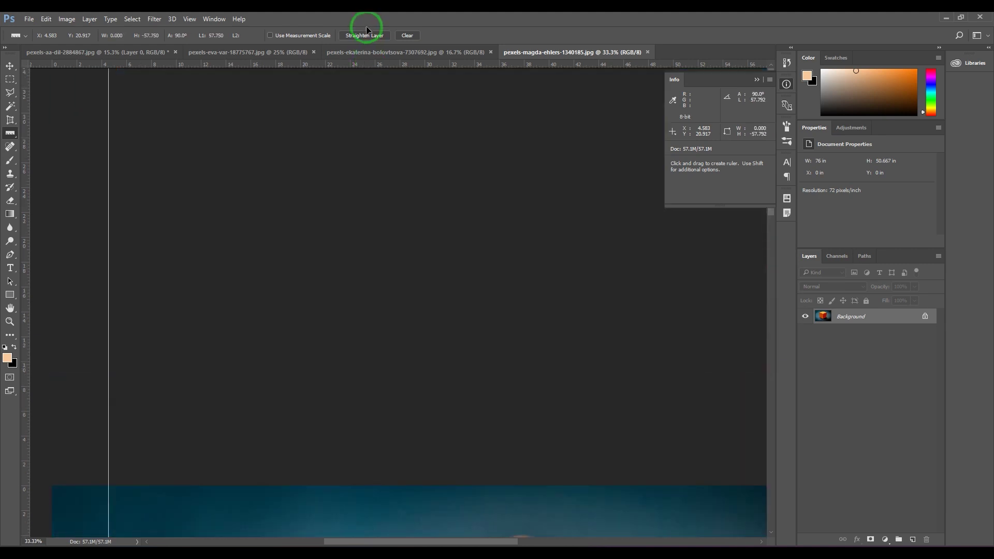
# - Redraw the ruler as a constrained horizontal line about 21.42 in long across the cube's left edge
pyautogui.press('space')
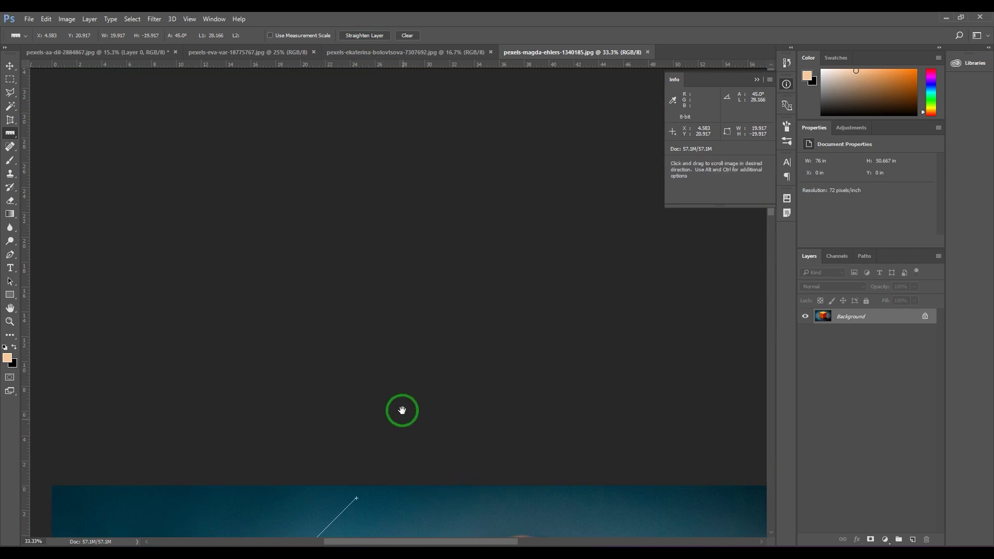
pyautogui.moveTo(197, 364); pyautogui.dragTo(405, 364)
pyautogui.moveTo(408, 265); pyautogui.dragTo(464, 348)
pyautogui.scroll(-3, 322, 288)
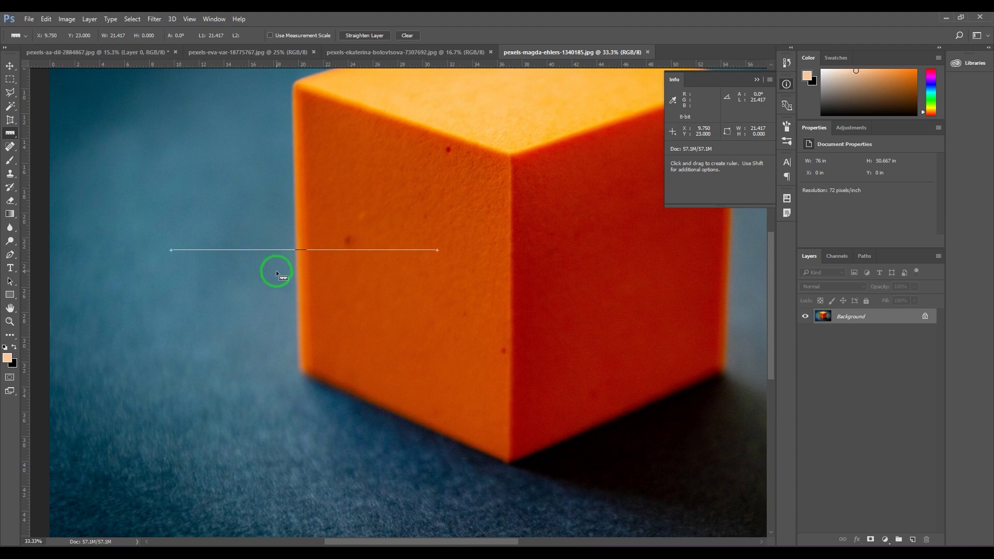
# - Measure 45-degree ruler lines downward about 22.33 in and upward about 18.09 in, using a horizontal guide at Y 24.792 in as reference
pyautogui.moveTo(132, 273); pyautogui.dragTo(409, 471)
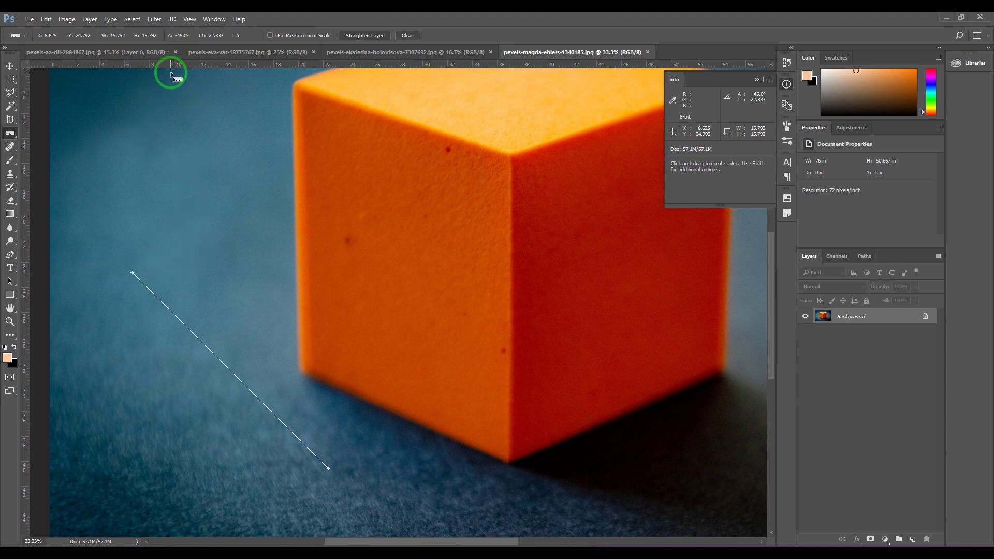
pyautogui.moveTo(171, 65); pyautogui.dragTo(234, 272)
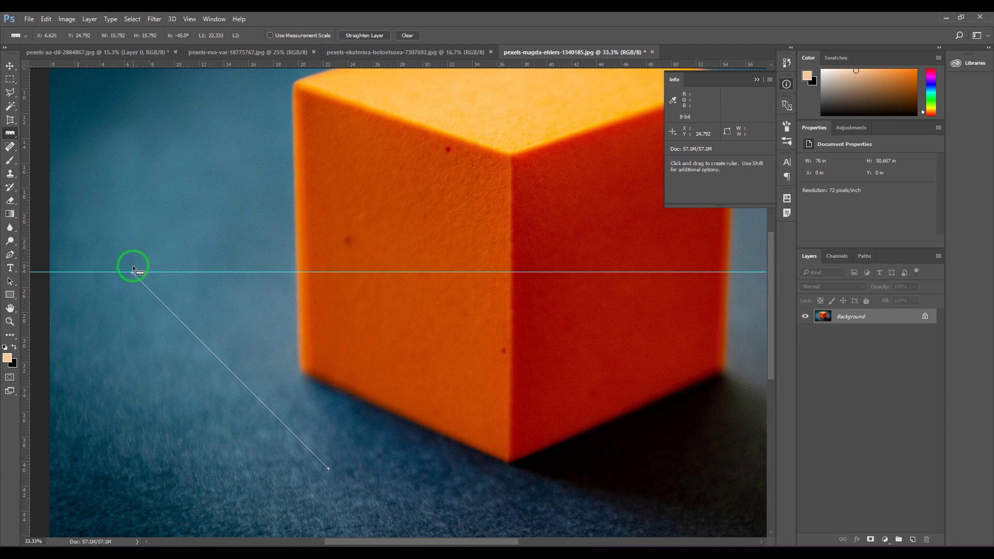
pyautogui.moveTo(133, 272)
pyautogui.mouseDown()
pyautogui.moveTo(133, 331)
pyautogui.moveTo(127, 265)
pyautogui.moveTo(361, 113)
pyautogui.mouseUp()
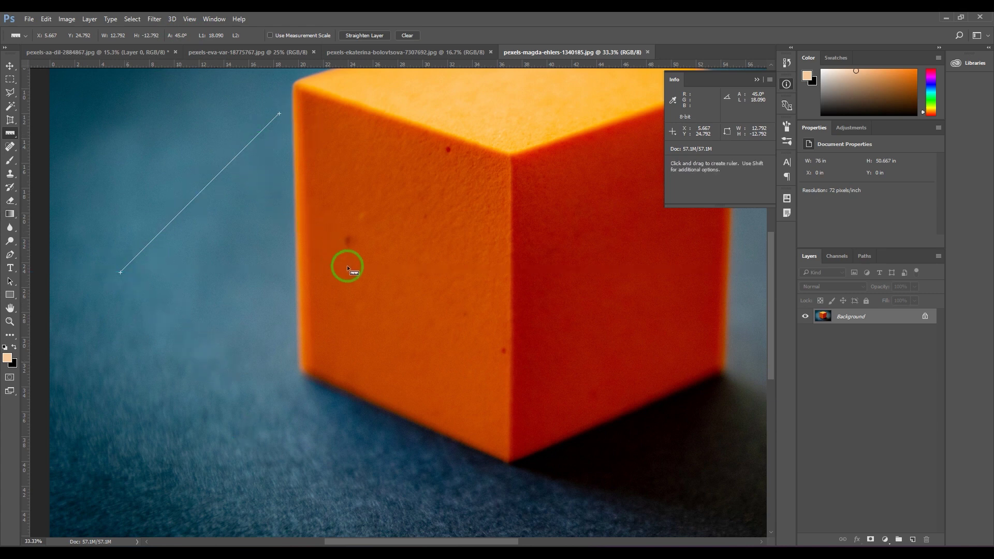
# - Place a horizontal guide at about Y 28.58 in and draw a 135° ruler line about 16.56 in long up and left from it
pyautogui.moveTo(202, 66); pyautogui.dragTo(362, 319)
pyautogui.press('shift')
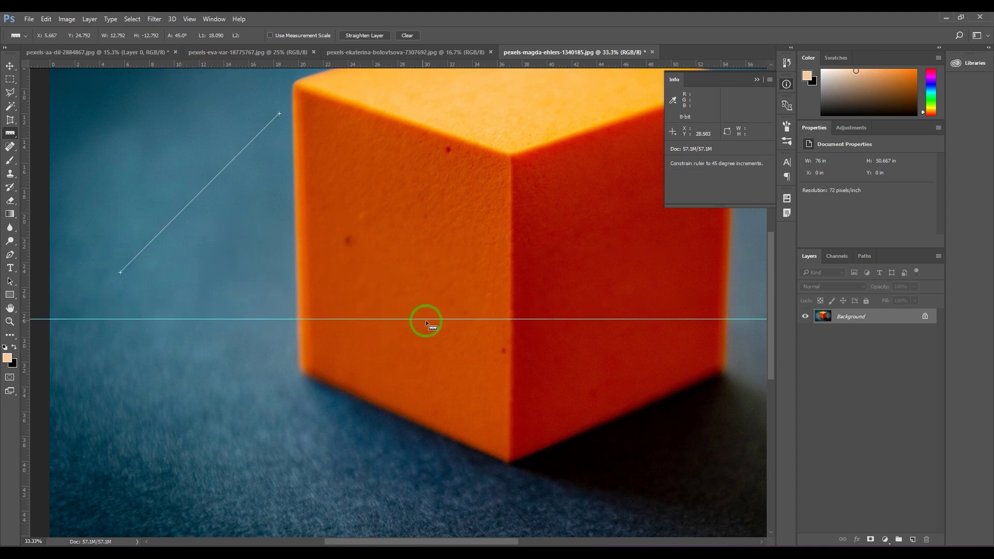
pyautogui.moveTo(368, 320); pyautogui.dragTo(223, 175)
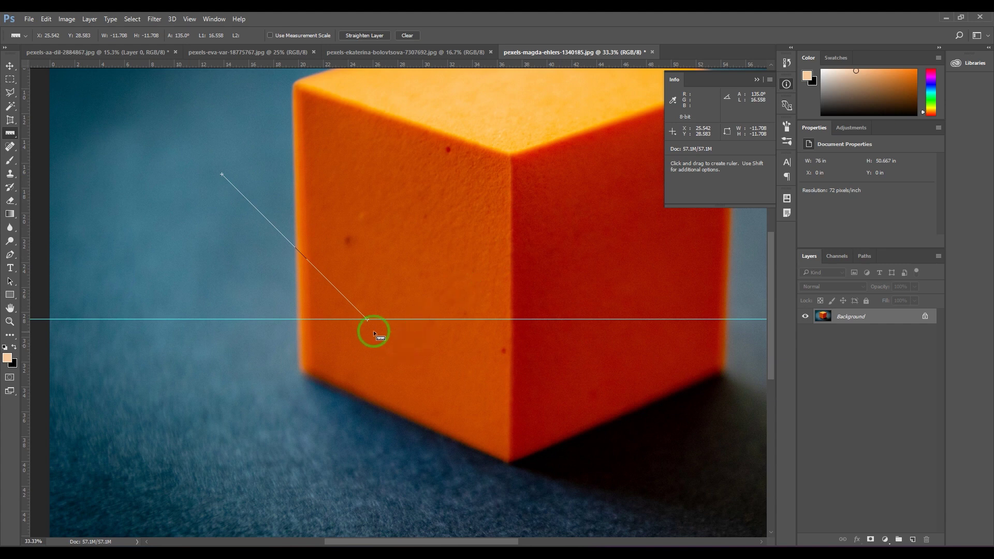
# - Draw a -135° ruler line about 17.03 in long down and left from the horizontal guide, and remove the guide
pyautogui.moveTo(381, 319); pyautogui.dragTo(168, 471)
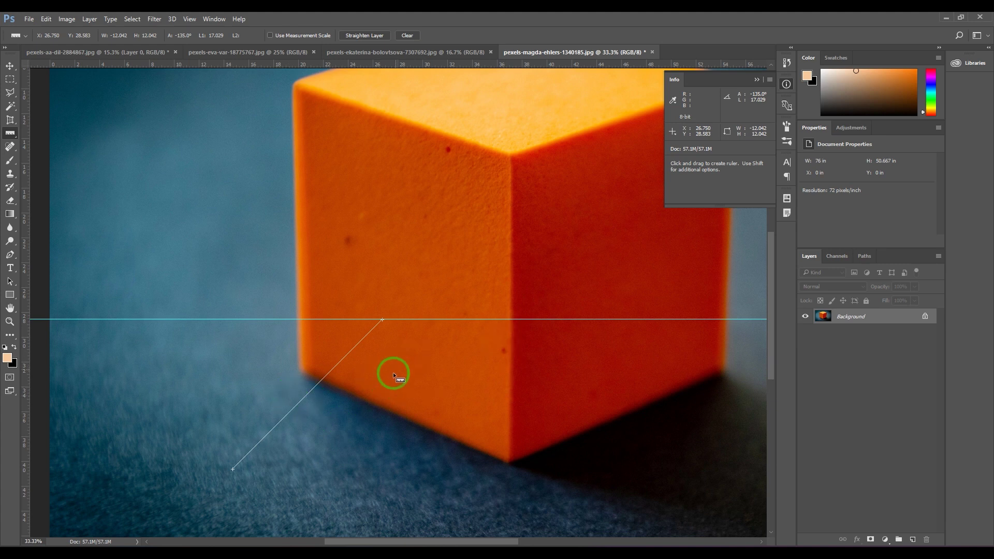
pyautogui.moveTo(337, 320); pyautogui.dragTo(181, 62)
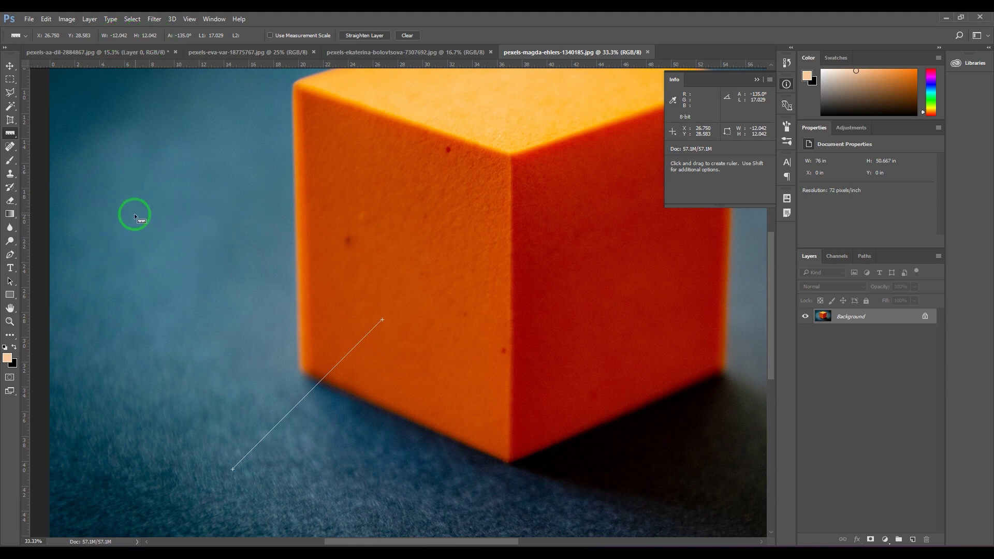
# - Measure constrained horizontal ruler lines about 16.25 in rightward and 17.13 in leftward, and vertical ones about 19.46 in downward and 22.08 in upward
pyautogui.moveTo(125, 216); pyautogui.dragTo(327, 222)
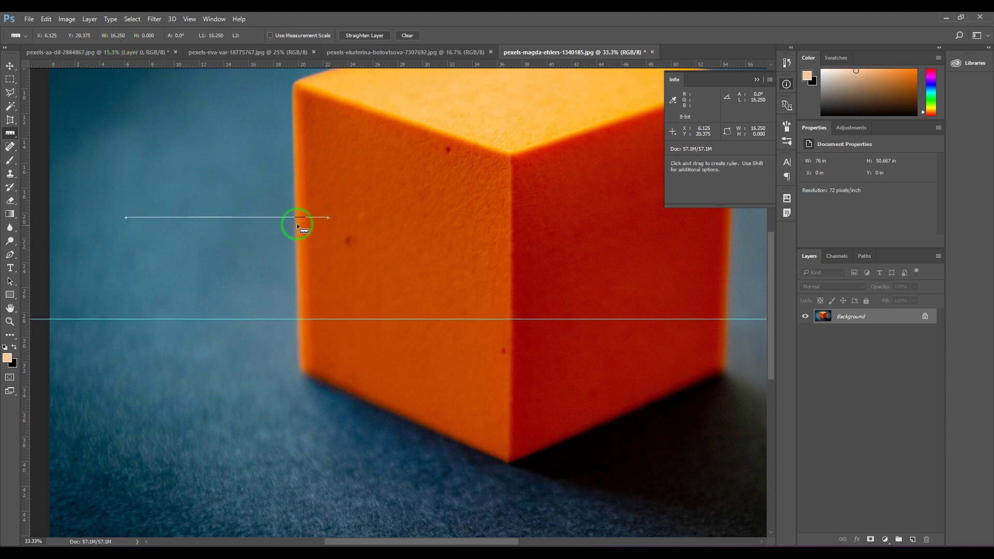
pyautogui.moveTo(332, 248); pyautogui.dragTo(120, 243)
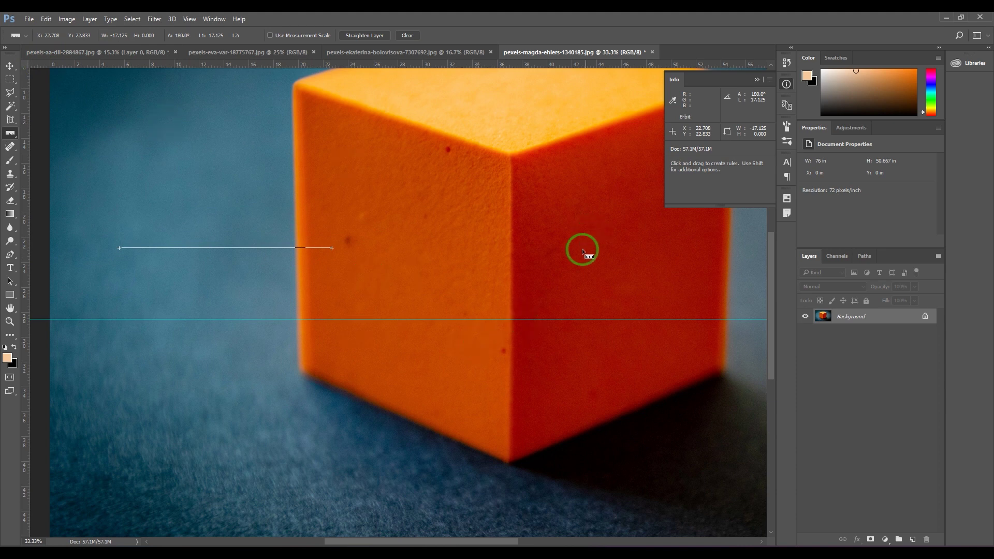
pyautogui.hotkey('ctrl', 'z')
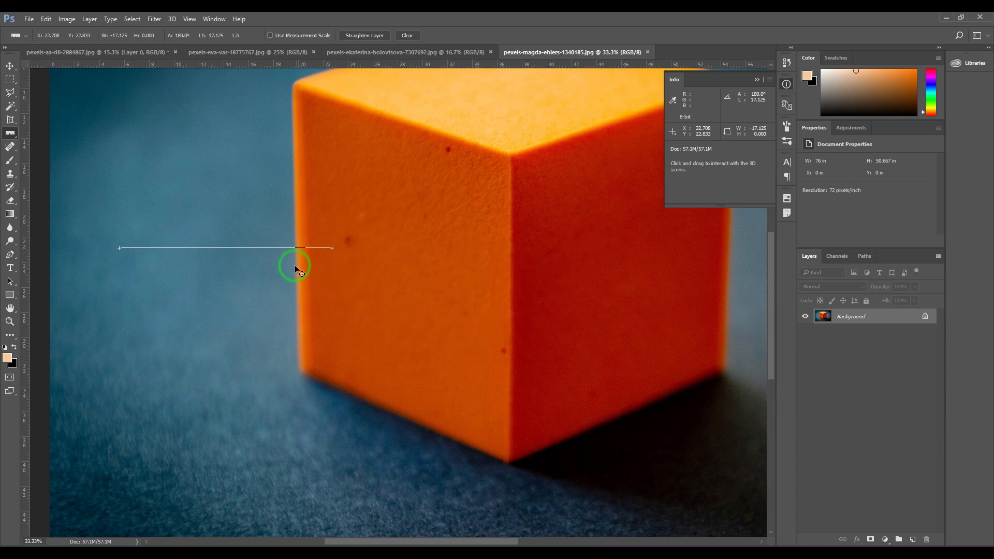
pyautogui.moveTo(392, 152); pyautogui.dragTo(444, 394)
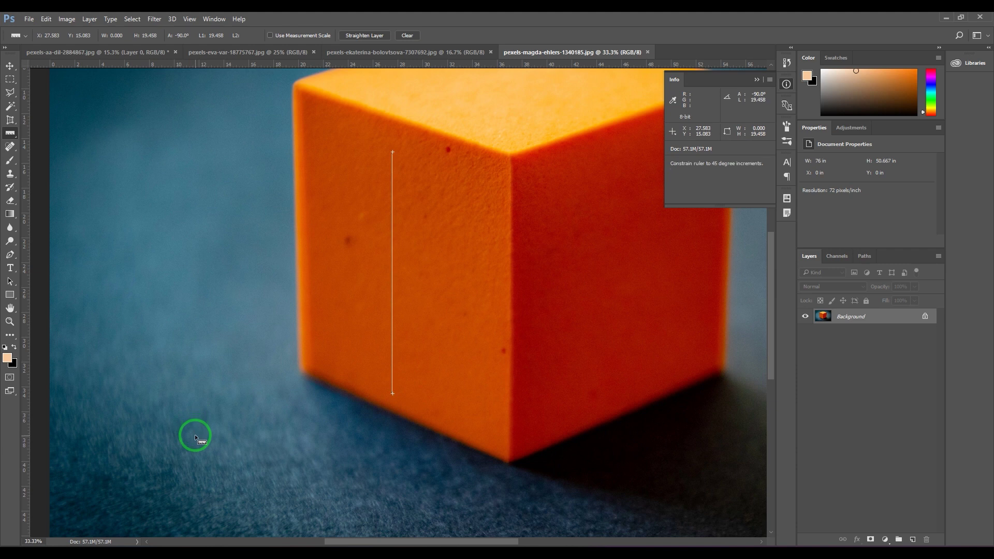
pyautogui.moveTo(195, 434); pyautogui.dragTo(202, 162)
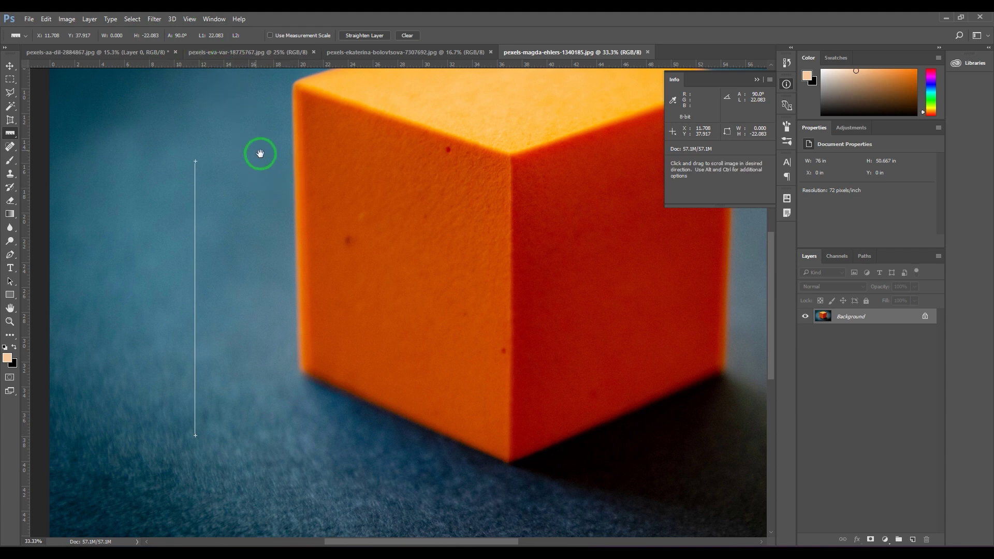
# - Pull a second ruler arm from the vertical line's upper end, and swing it out to about 26.25 in at 134.8°
pyautogui.moveTo(259, 154); pyautogui.dragTo(280, 186)
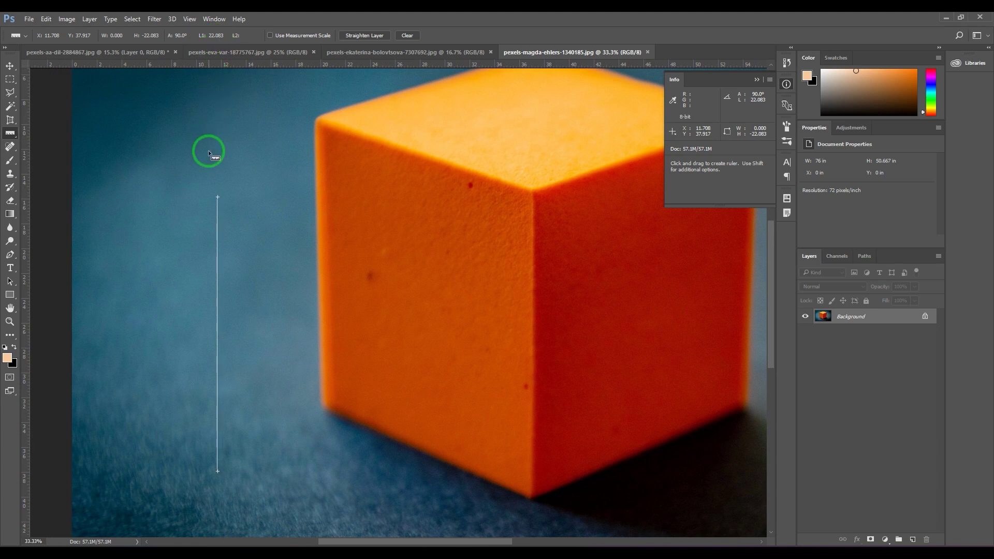
pyautogui.press('alt')
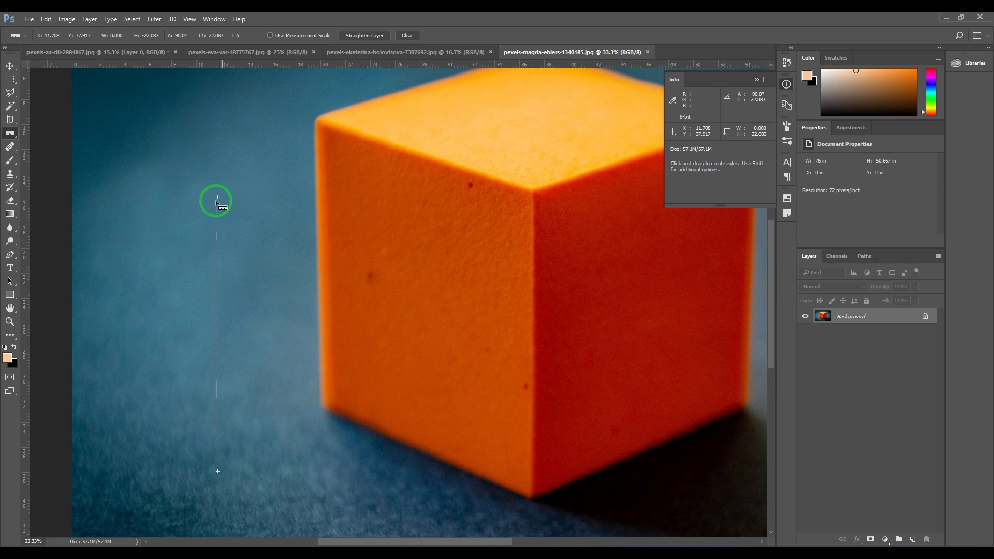
pyautogui.press('alt')
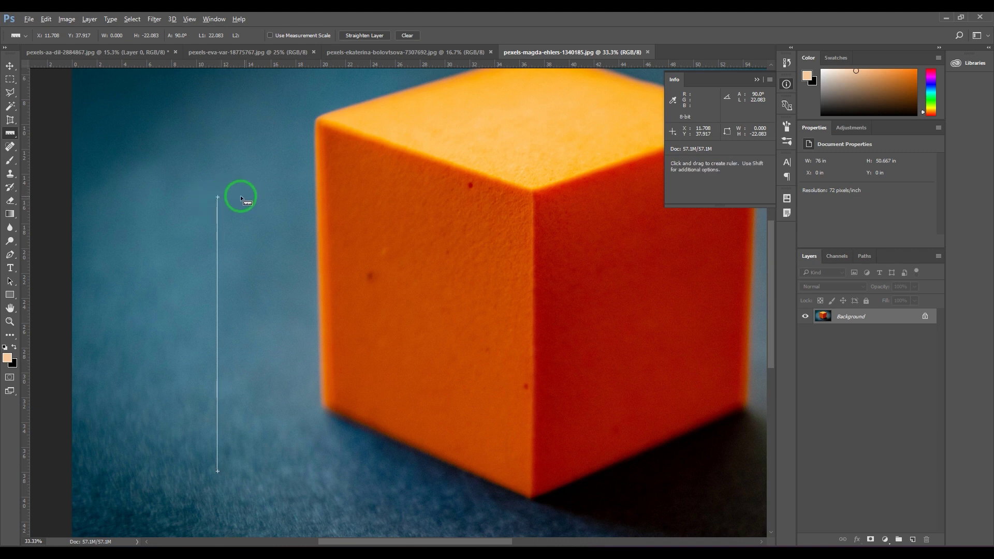
pyautogui.moveTo(219, 198); pyautogui.dragTo(469, 201)
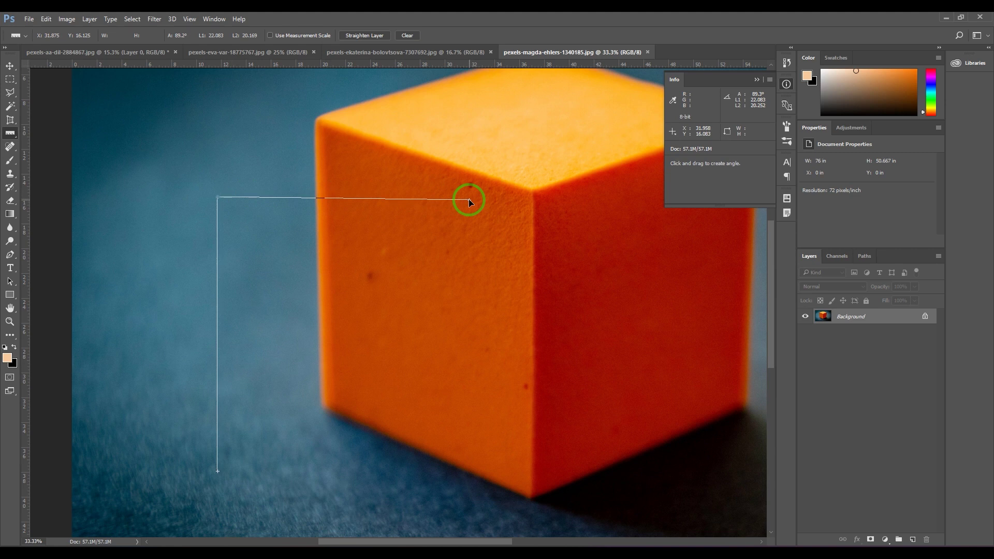
pyautogui.moveTo(469, 200); pyautogui.dragTo(470, 209)
pyautogui.moveTo(457, 273); pyautogui.dragTo(471, 232)
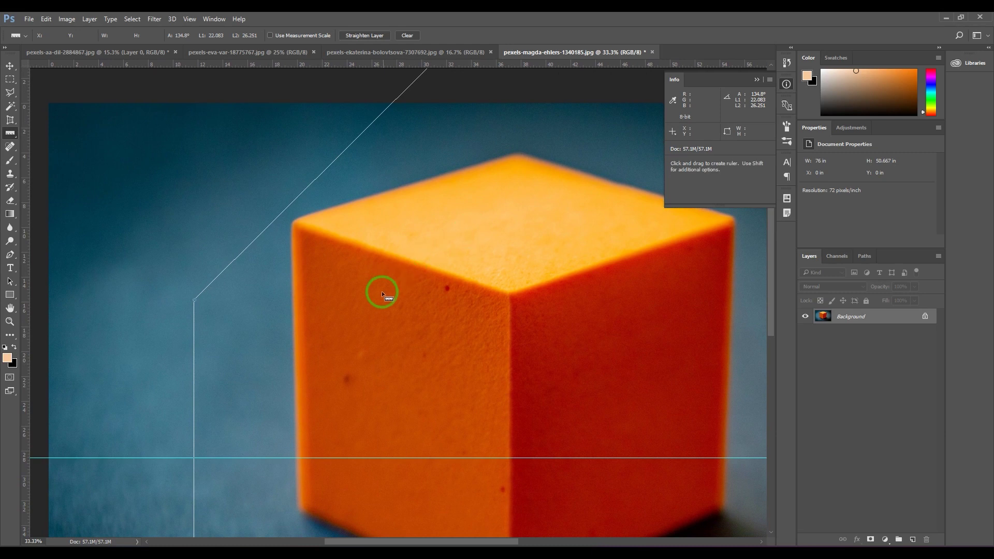
# - Clear the two-armed ruler and move the horizontal guide off the canvas
pyautogui.scroll(-1, 377, 262)
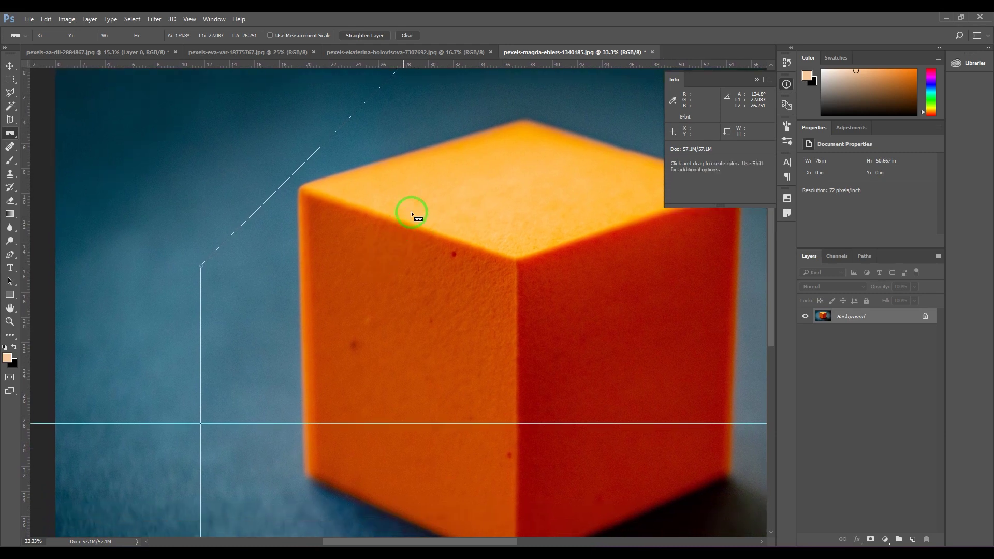
pyautogui.click(409, 35)
pyautogui.scroll(-3, 415, 183)
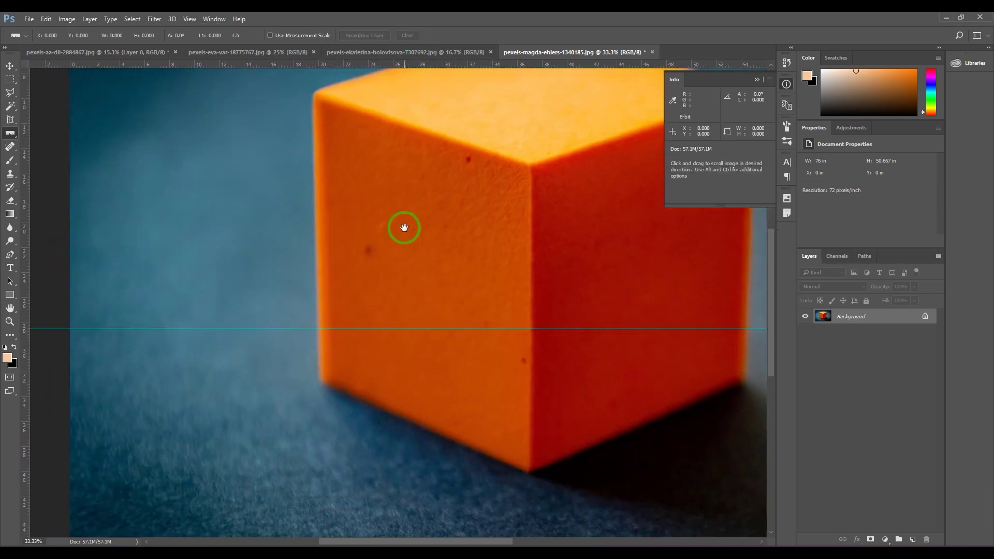
pyautogui.click(10, 66)
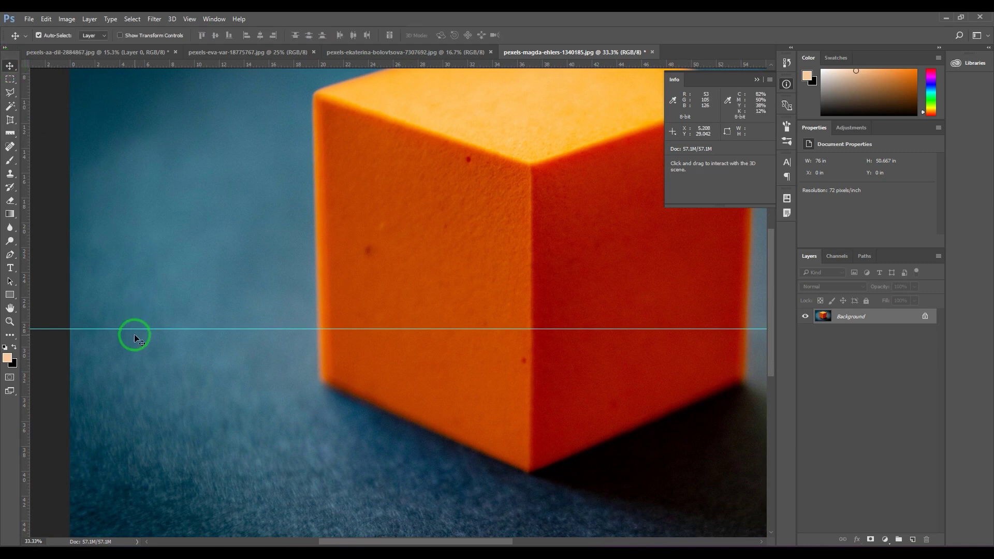
pyautogui.moveTo(133, 333); pyautogui.dragTo(217, 59)
pyautogui.moveTo(220, 262); pyautogui.dragTo(309, 275)
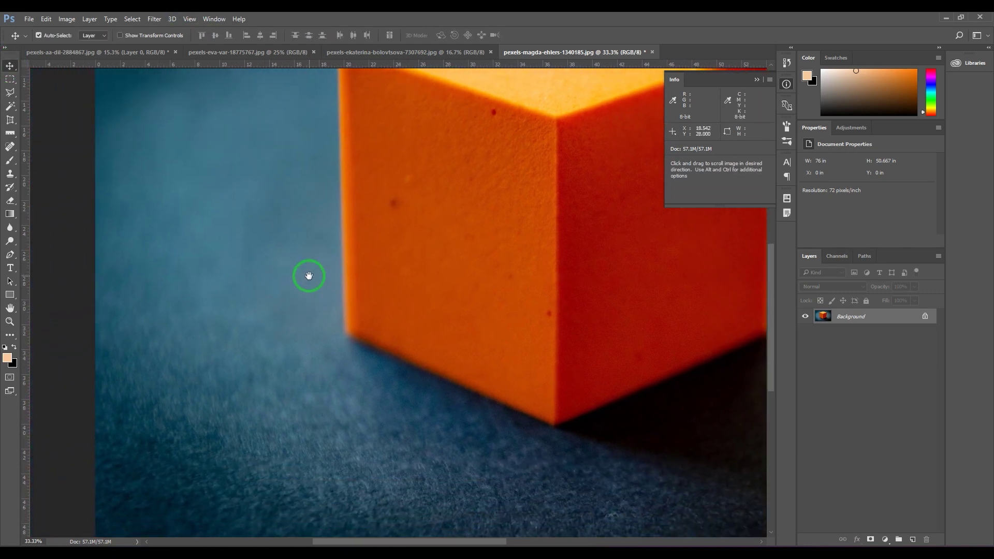
# - Draw a vertical ruler line 17 in long beside the cube and add a second arm about 20.18 in long at 45.1°
pyautogui.click(11, 134)
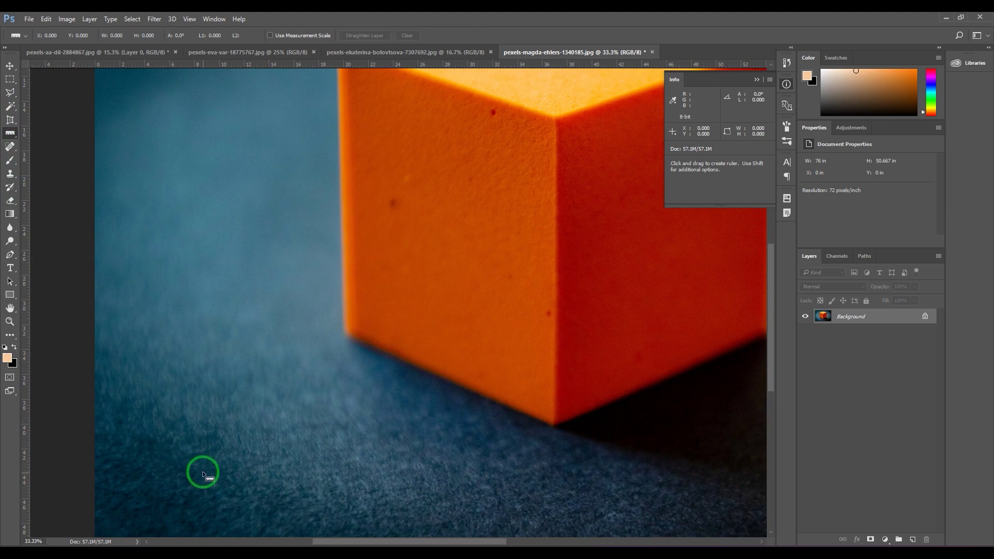
pyautogui.moveTo(203, 473); pyautogui.dragTo(209, 263)
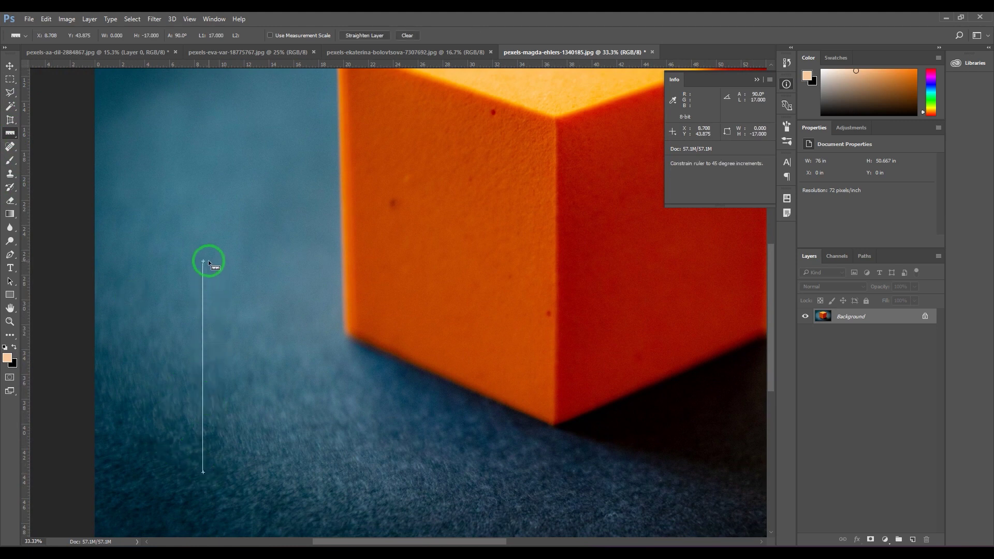
pyautogui.press('alt')
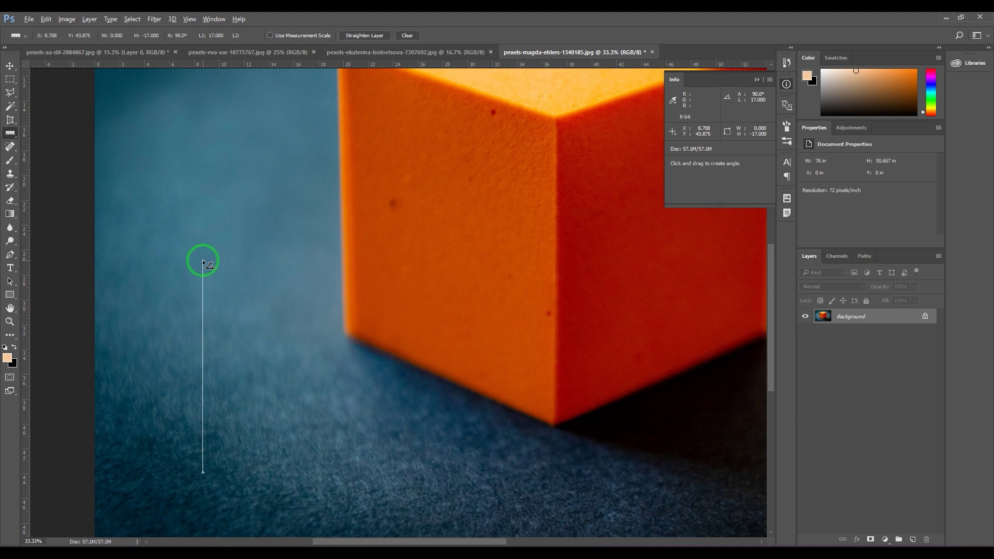
pyautogui.moveTo(203, 261); pyautogui.dragTo(357, 391)
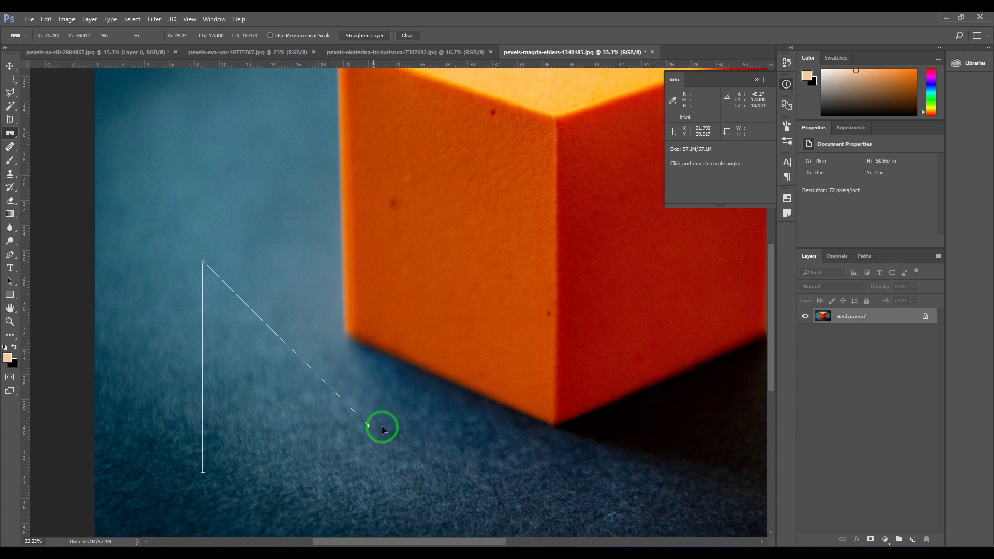
pyautogui.moveTo(391, 437); pyautogui.dragTo(393, 438)
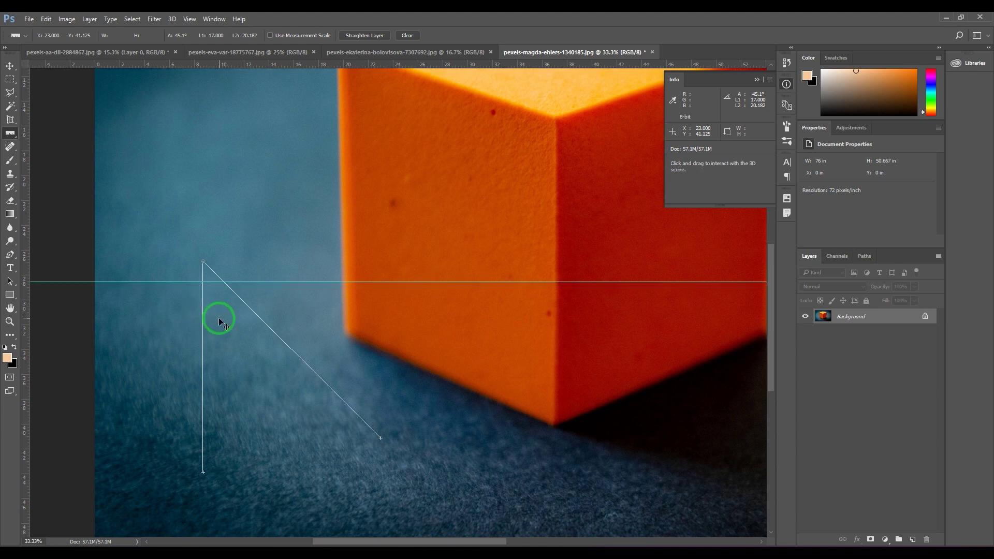
# - Clear the 45.1° angle ruler and hide the horizontal guide
pyautogui.click(406, 35)
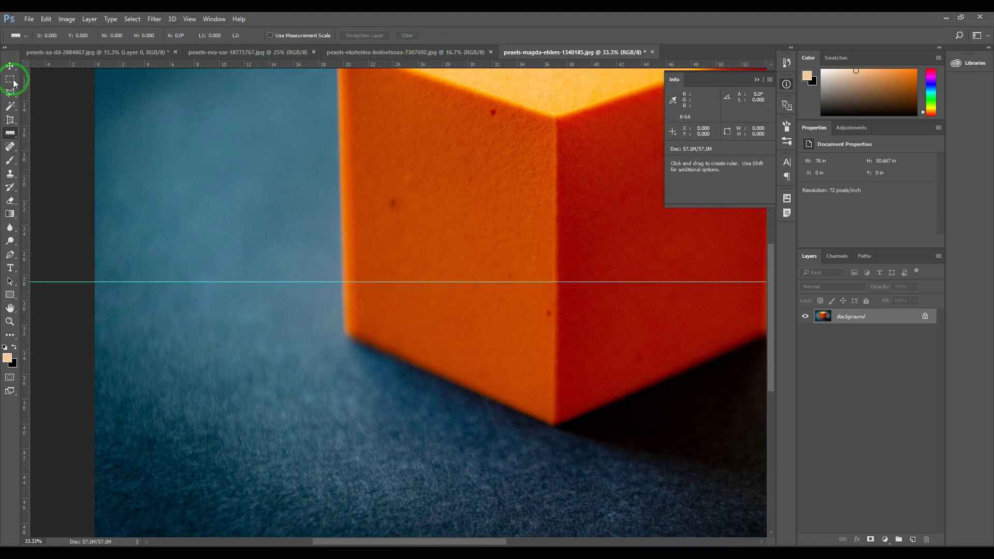
pyautogui.click(10, 67)
pyautogui.moveTo(399, 268); pyautogui.dragTo(340, 345)
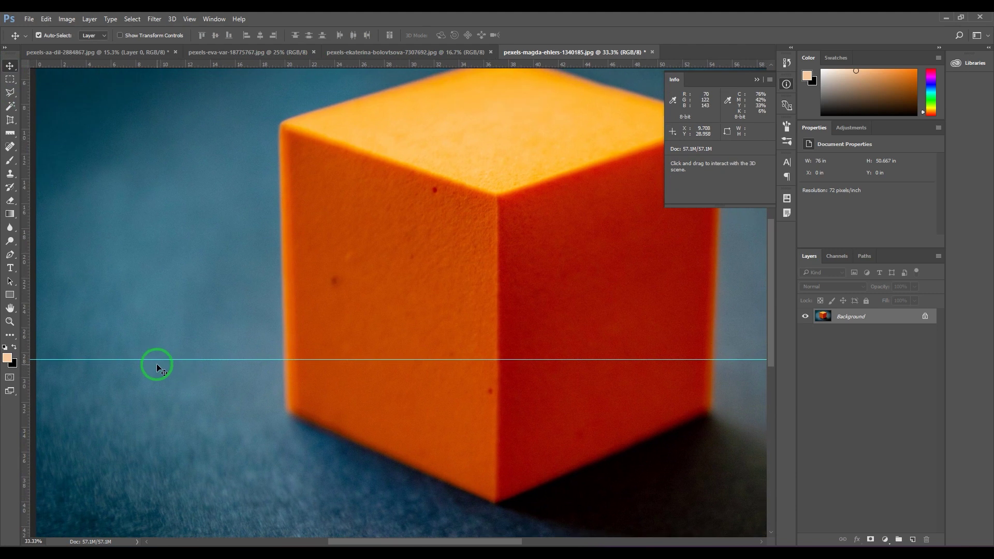
pyautogui.moveTo(155, 359); pyautogui.dragTo(160, 259)
pyautogui.hotkey('ctrl', ';')
pyautogui.moveTo(333, 186); pyautogui.dragTo(196, 306)
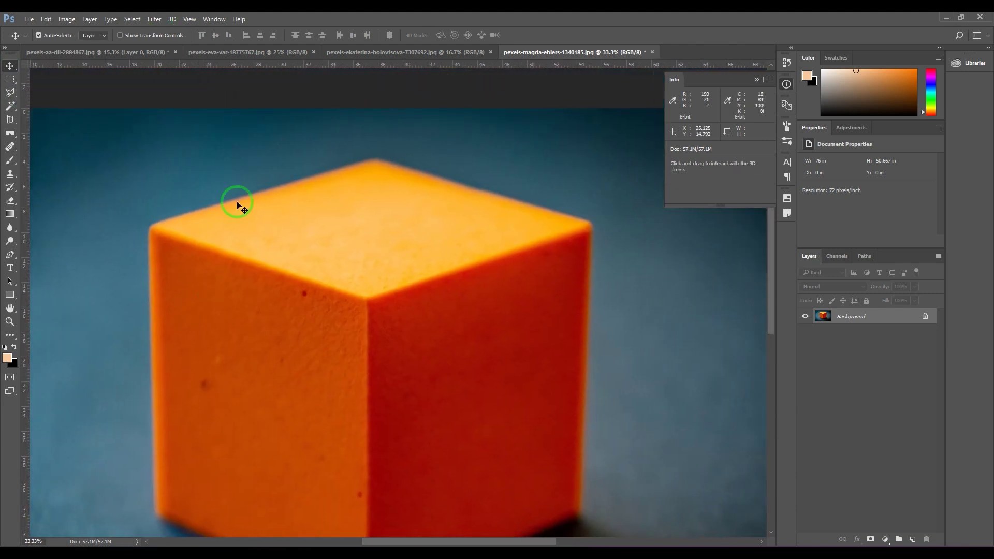
# - Measure the angle between the two front edges of the cube's top face with a two-armed ruler meeting at the front corner
pyautogui.click(20, 136)
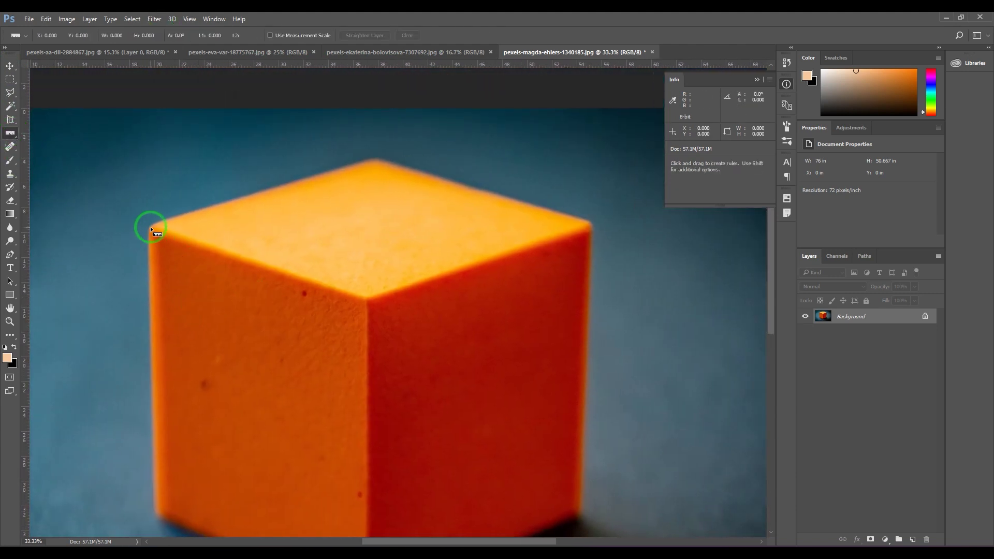
pyautogui.moveTo(158, 229); pyautogui.dragTo(590, 225)
pyautogui.press('alt')
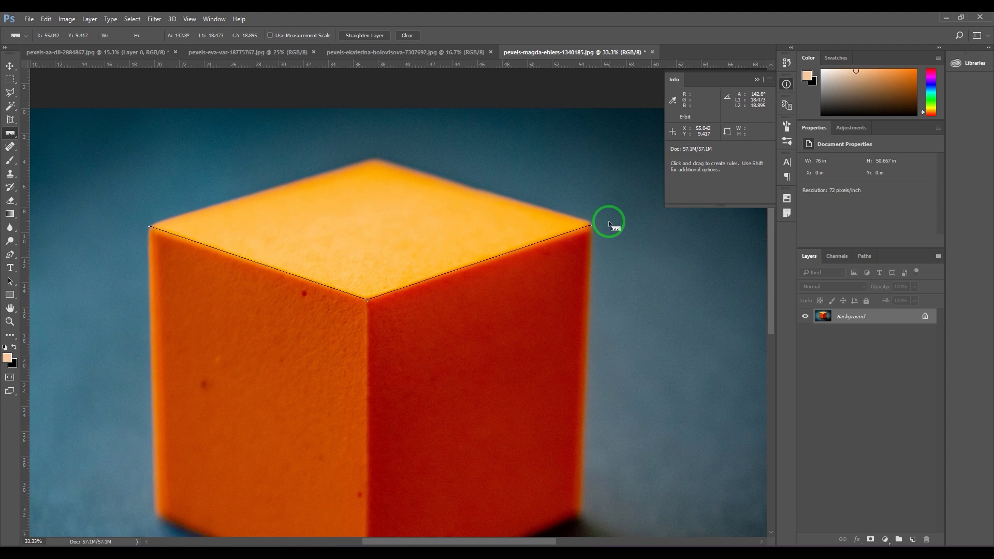
# - In pexels-aa-dil-2884867.jpg, draw a vertical ruler line about 21.11 in long along one side of the door frame, from its base to its top
pyautogui.moveTo(440, 342); pyautogui.dragTo(451, 319)
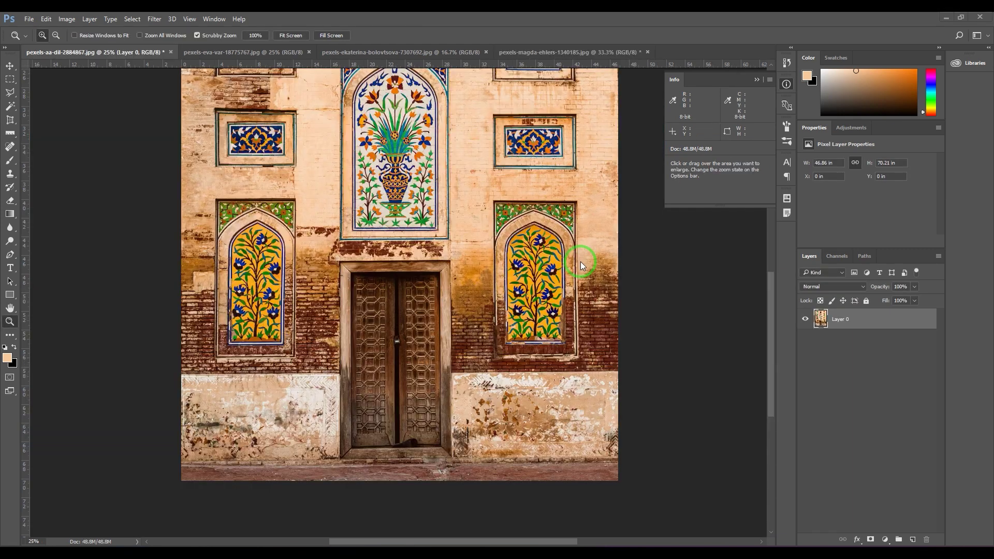
pyautogui.press('space')
pyautogui.moveTo(550, 212); pyautogui.dragTo(533, 172)
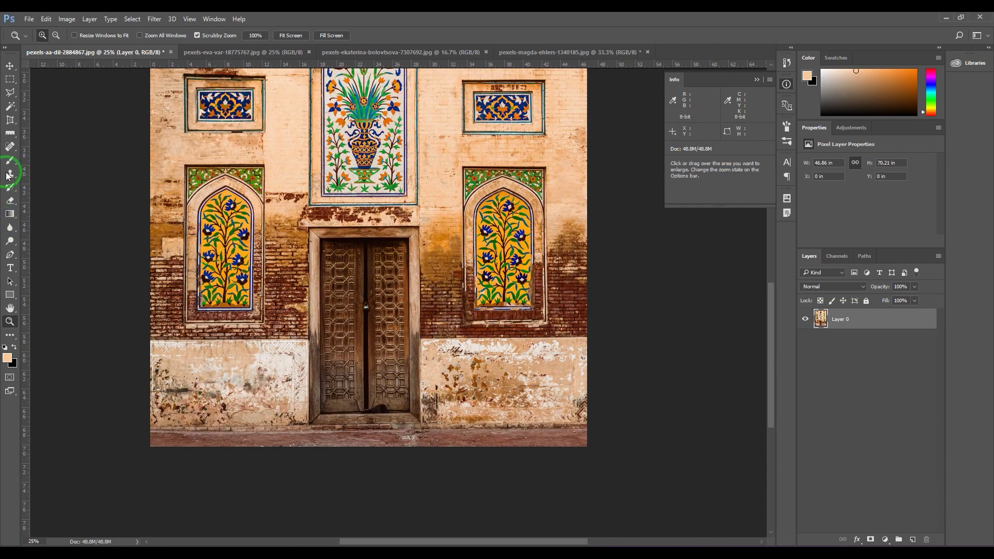
pyautogui.click(9, 133)
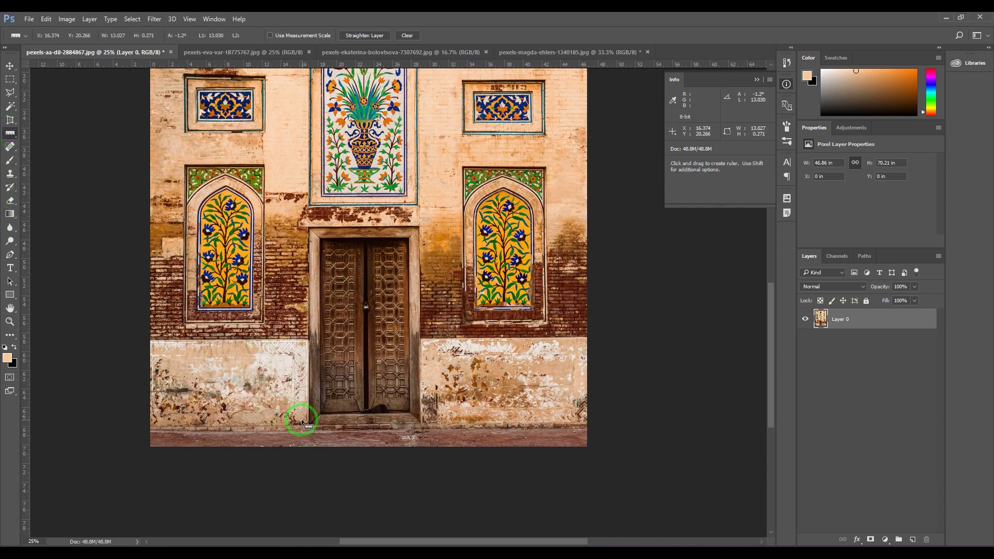
pyautogui.moveTo(302, 420); pyautogui.dragTo(310, 228)
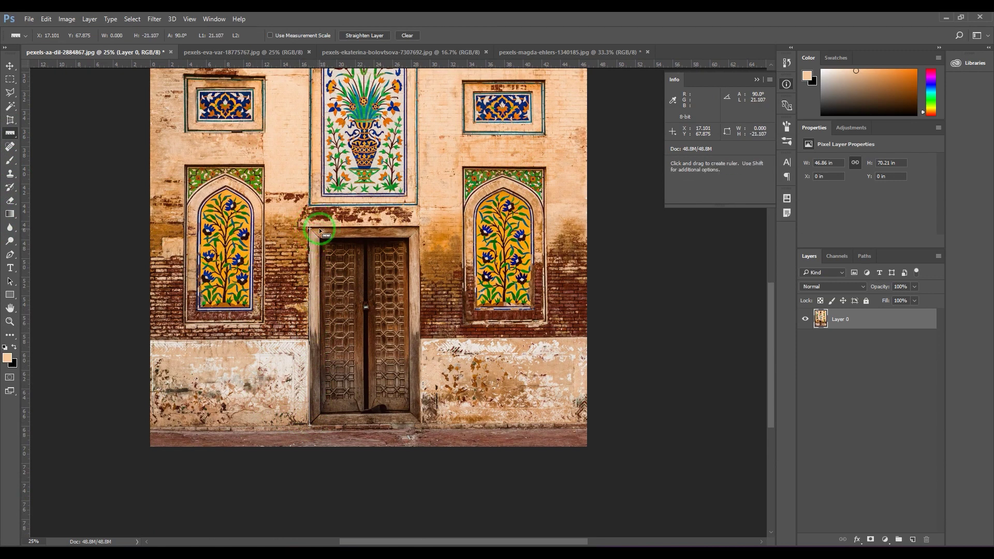
pyautogui.click(67, 20)
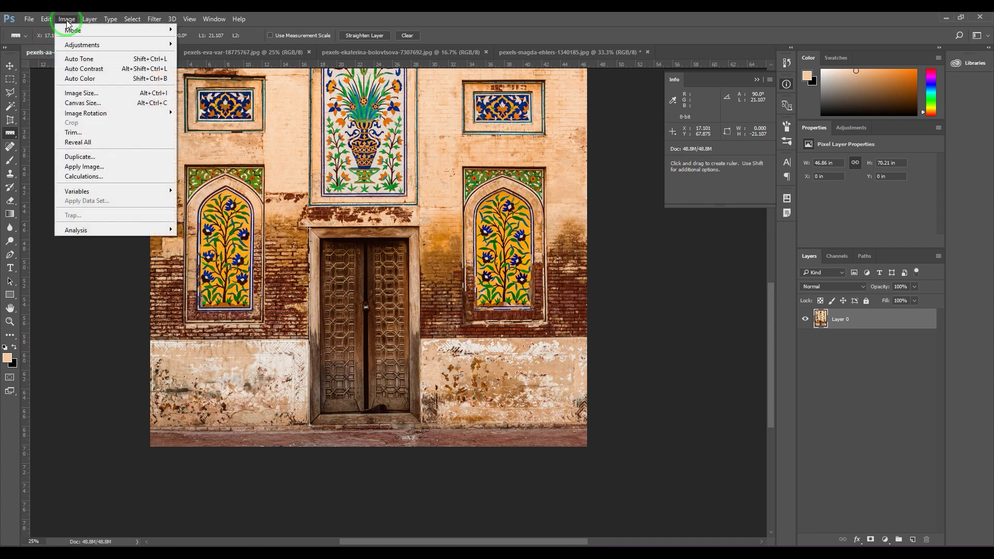
pyautogui.moveTo(137, 229)
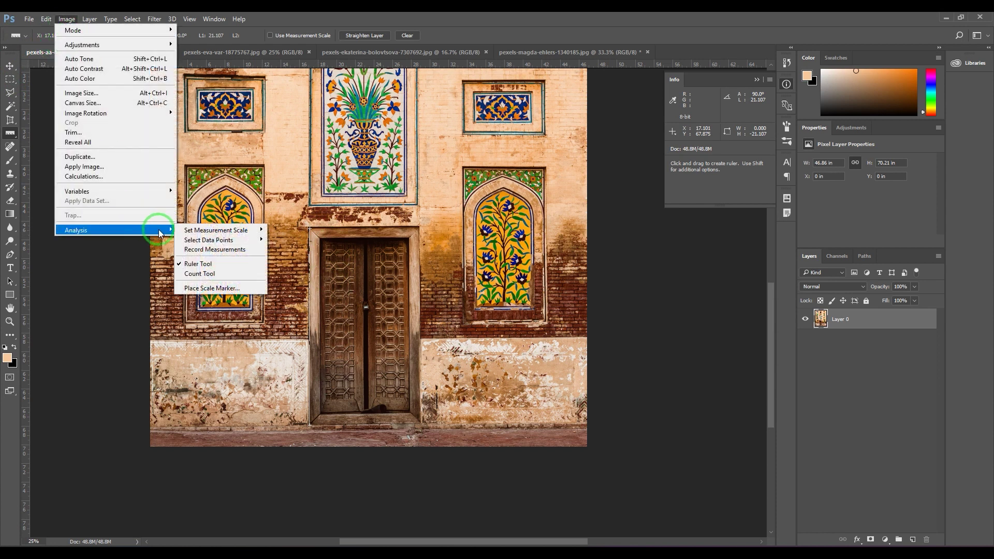
pyautogui.moveTo(218, 234)
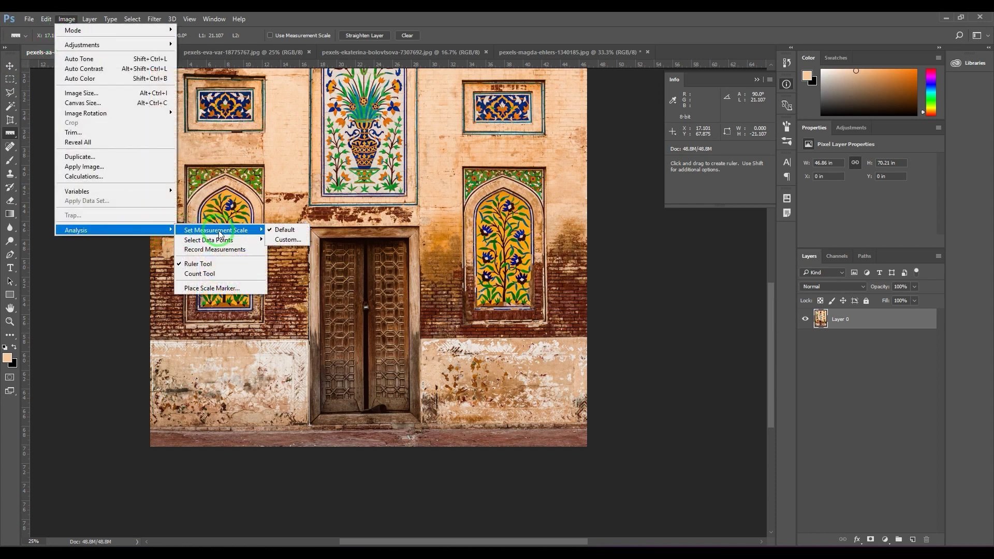
pyautogui.click(290, 240)
pyautogui.moveTo(493, 162); pyautogui.dragTo(580, 140)
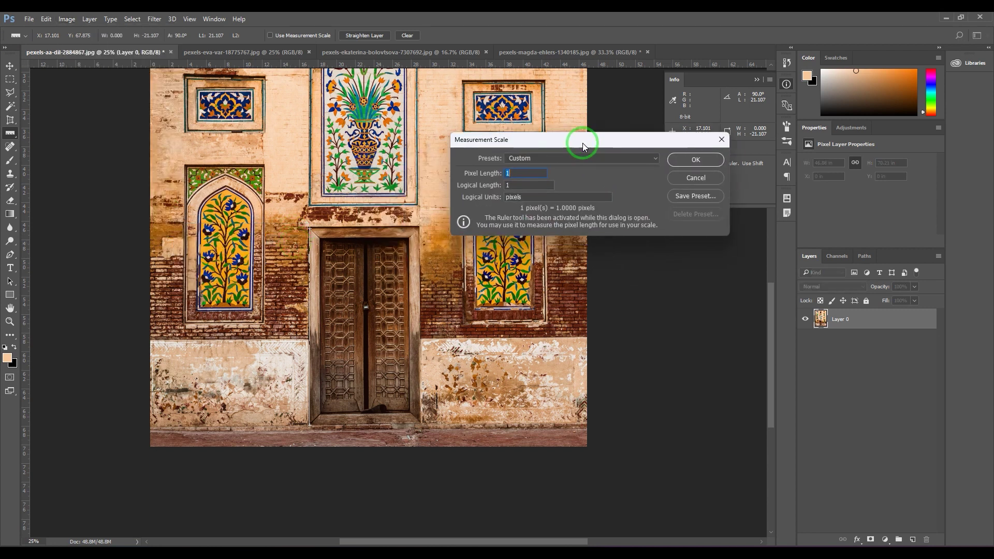
pyautogui.click(518, 174)
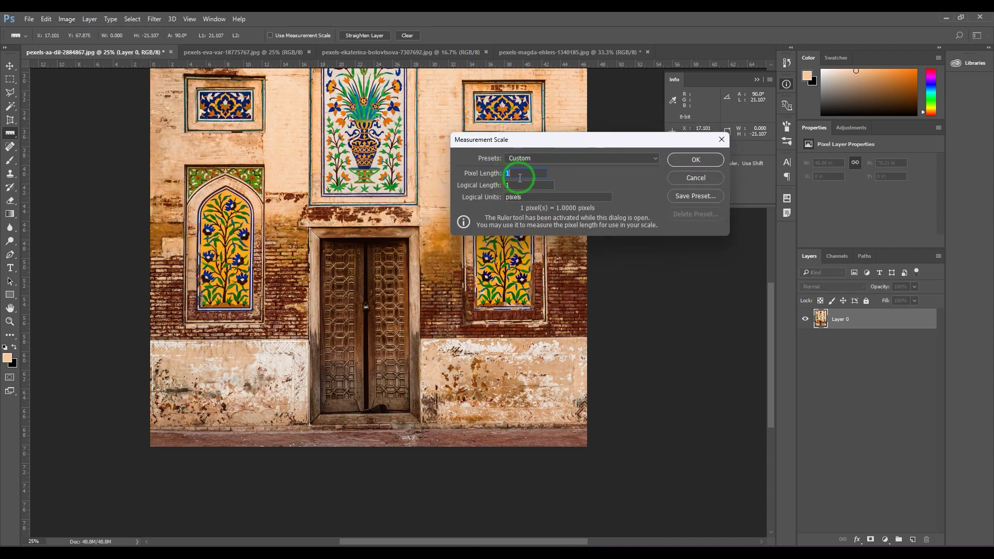
pyautogui.click(524, 174)
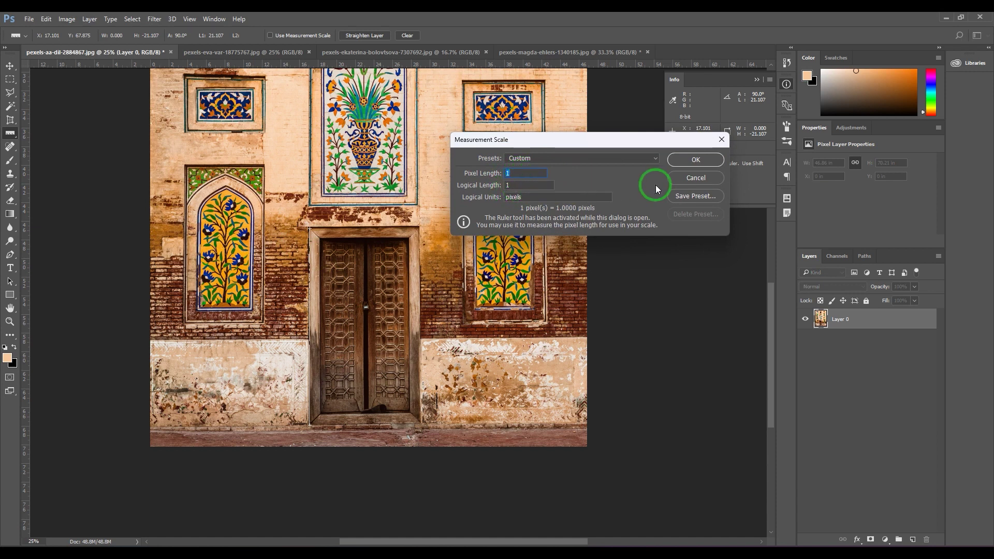
pyautogui.click(682, 178)
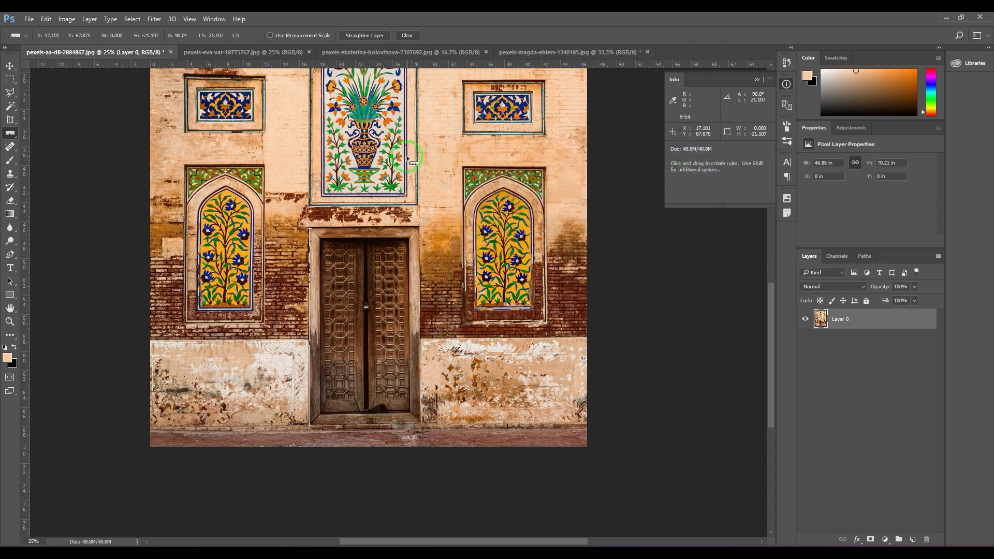
# - Have the ruler use the measurement scale and set a custom scale's pixel length to 1231
pyautogui.click(270, 36)
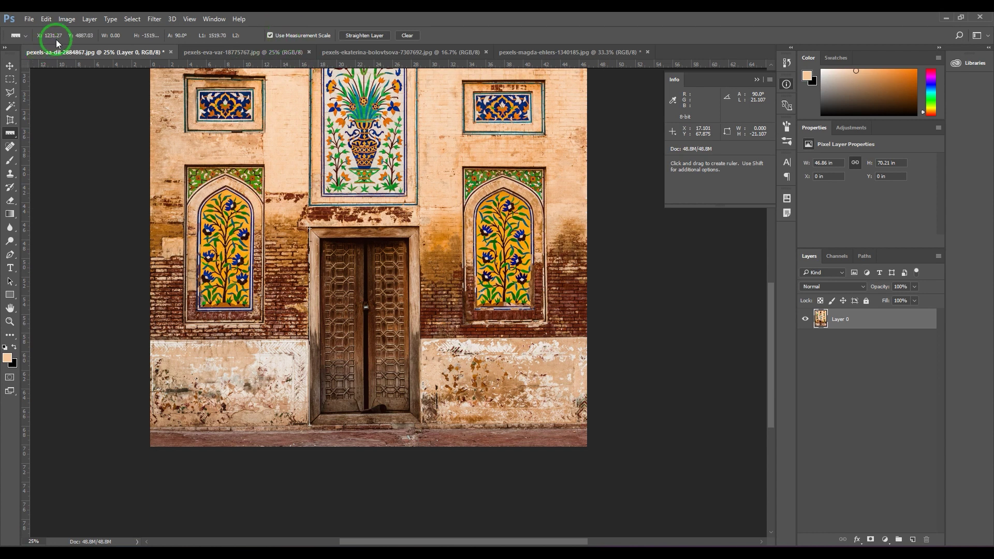
pyautogui.click(66, 19)
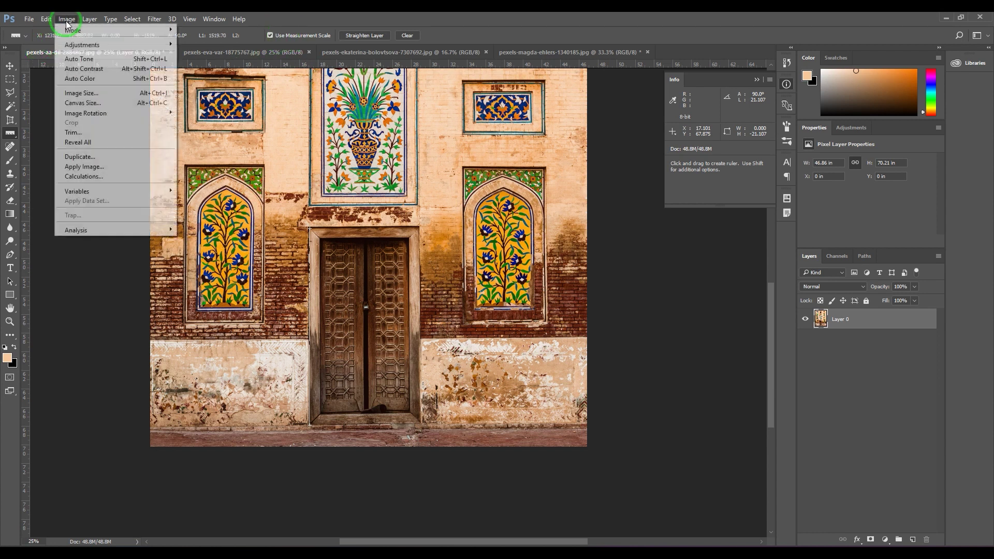
pyautogui.moveTo(136, 232)
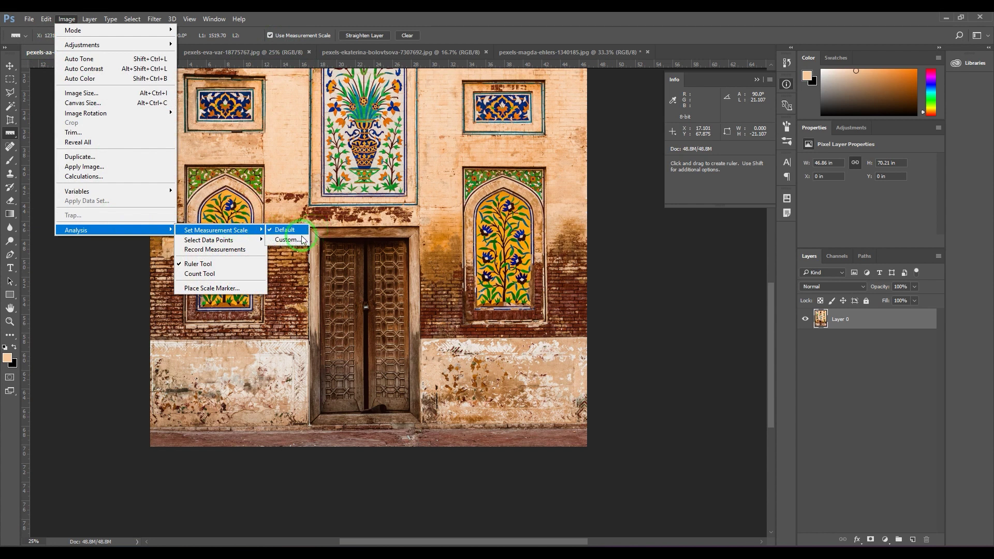
pyautogui.click(290, 240)
pyautogui.moveTo(557, 141); pyautogui.dragTo(583, 158)
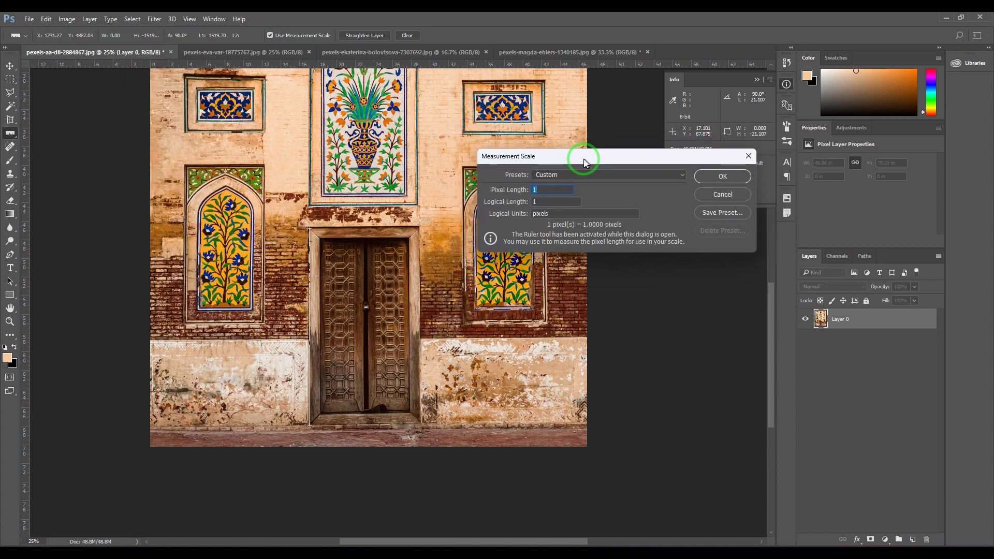
pyautogui.doubleClick(547, 191)
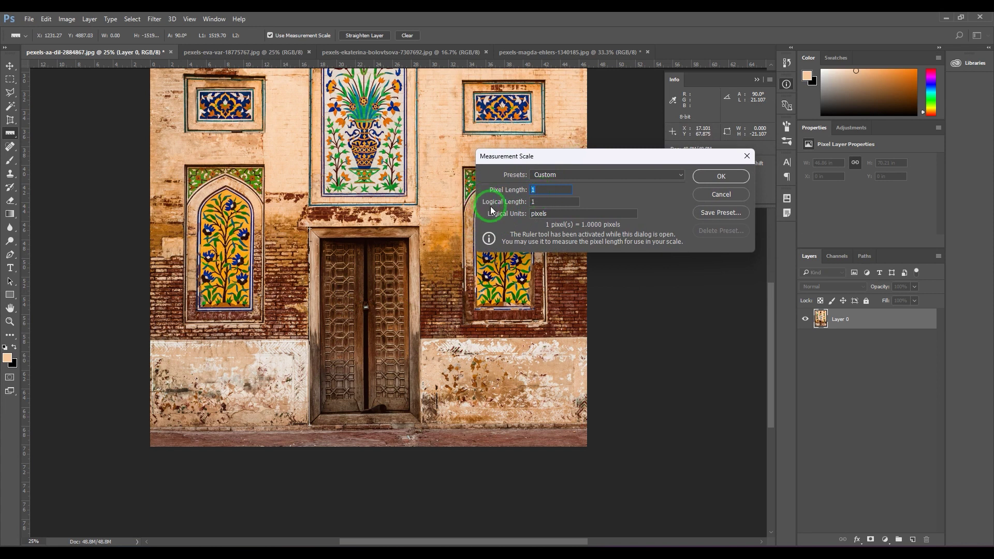
pyautogui.write('1231')
# - Set the custom scale's logical length to 7 and its logical units to ft, and apply the scale
pyautogui.doubleClick(552, 203)
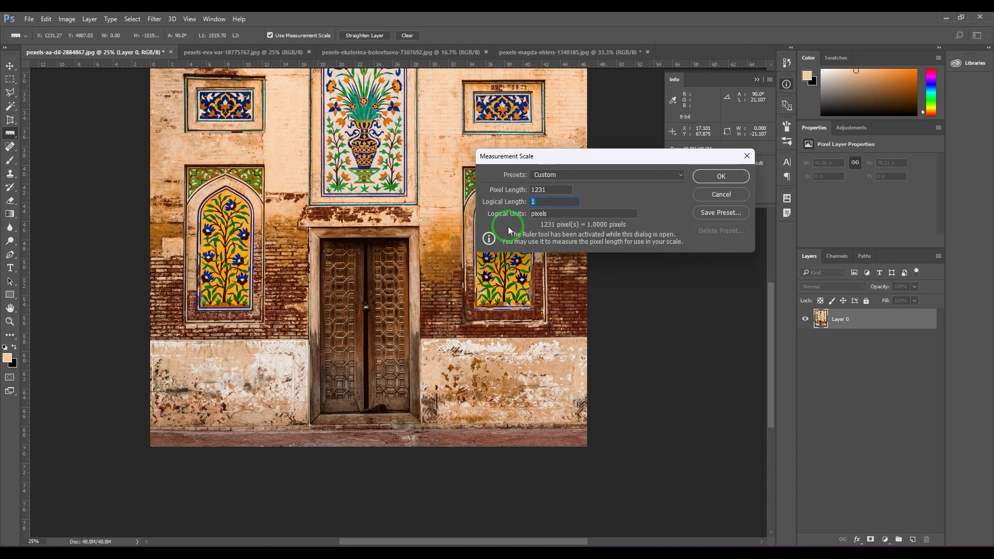
pyautogui.write('7')
pyautogui.doubleClick(549, 215)
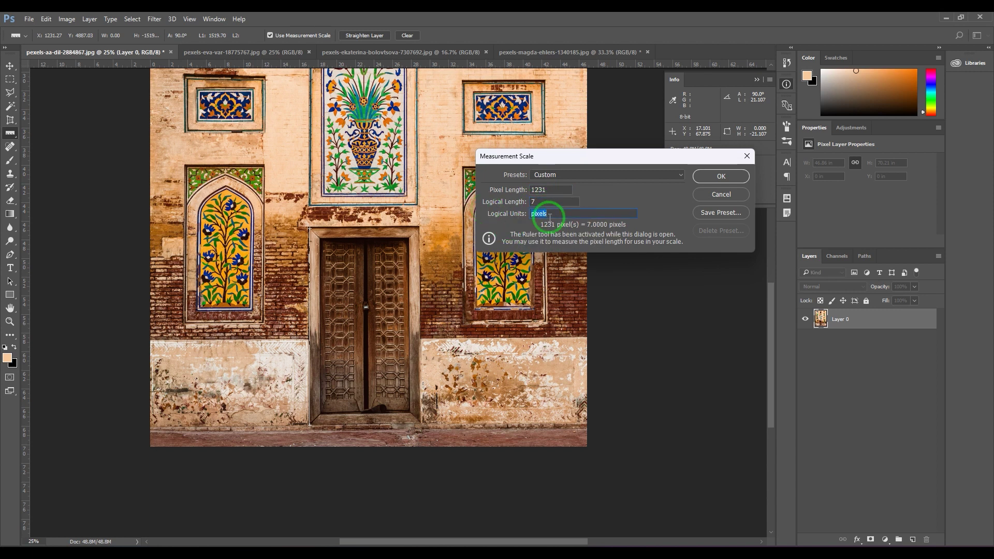
pyautogui.write('ft')
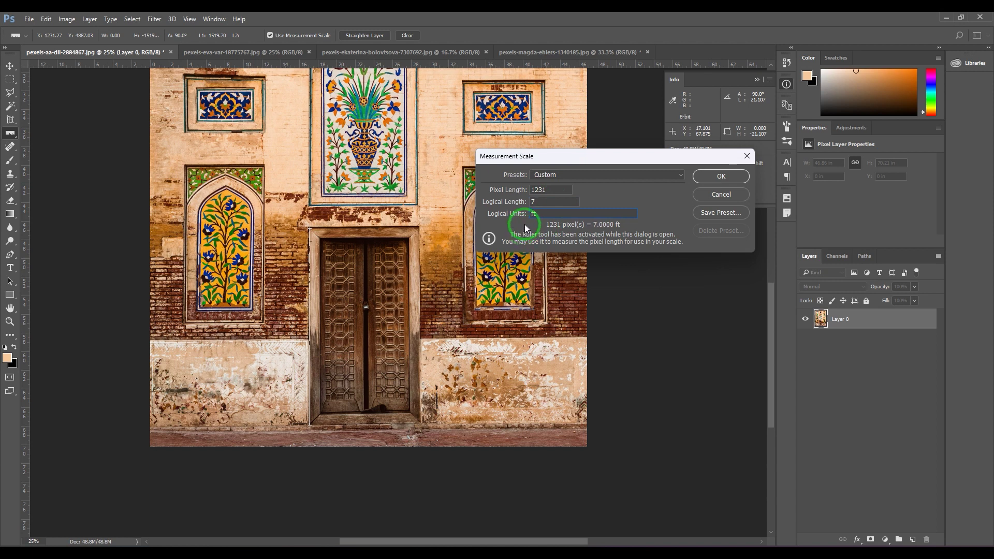
pyautogui.doubleClick(550, 190)
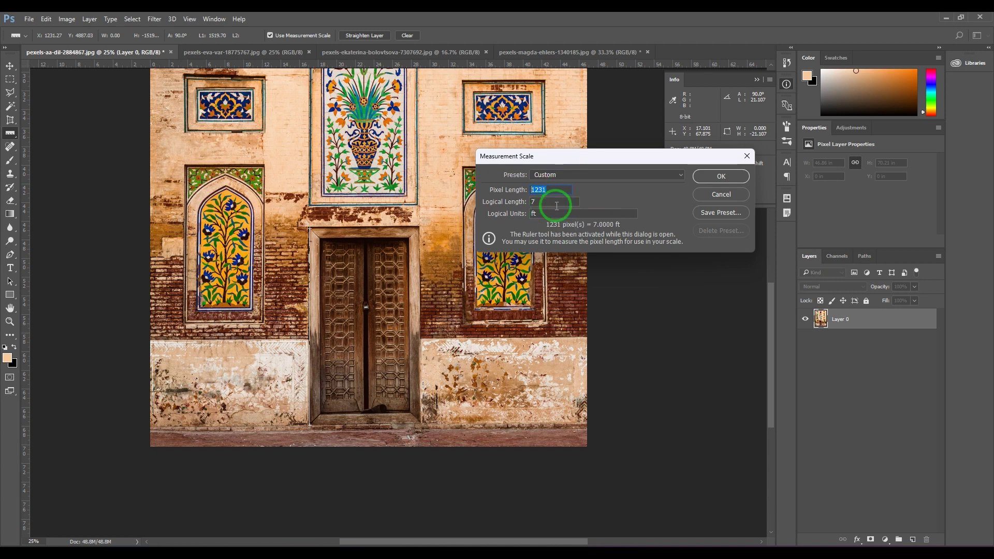
pyautogui.click(721, 176)
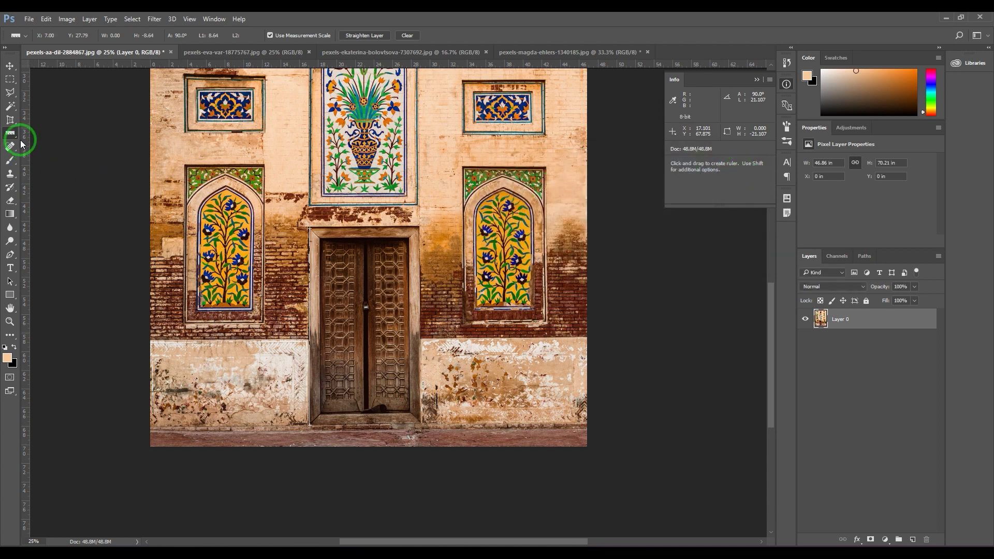
# - Measure the door frame's width with a near-horizontal ruler line about 4.80 ft long across its top, and stop using the measurement scale
pyautogui.moveTo(418, 228); pyautogui.dragTo(309, 228)
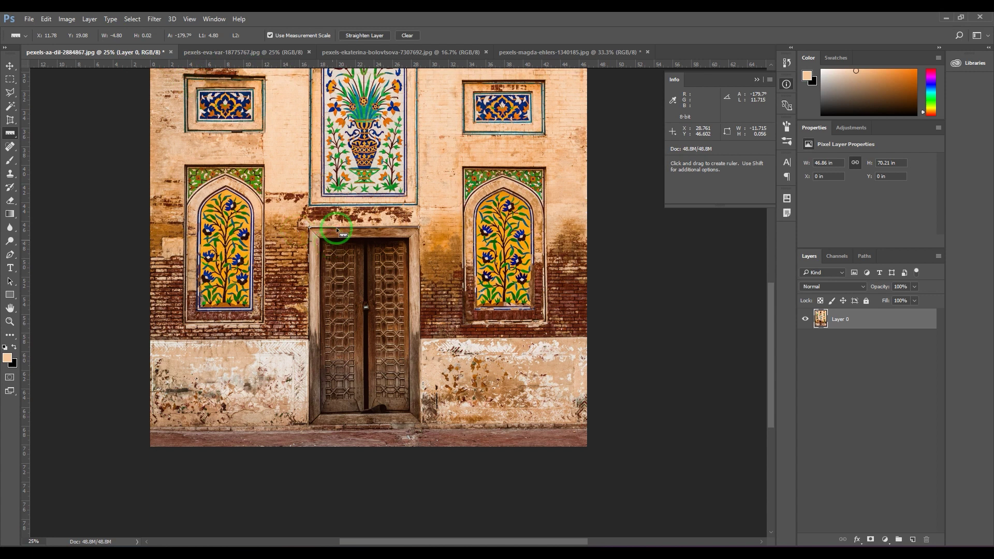
pyautogui.click(270, 36)
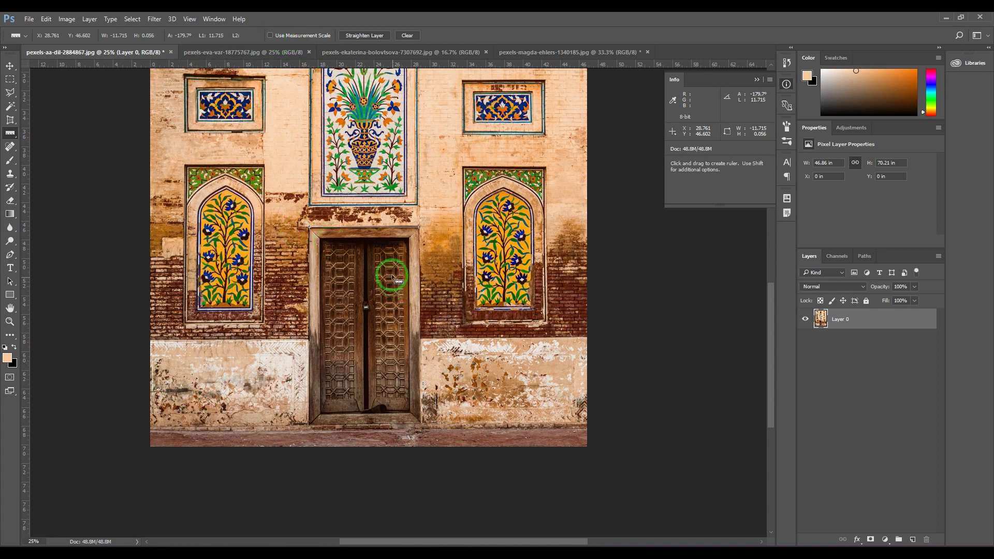
# - Review the custom measurement scale settings and compare the door-frame ruler readings with the scale on and off
pyautogui.click(67, 19)
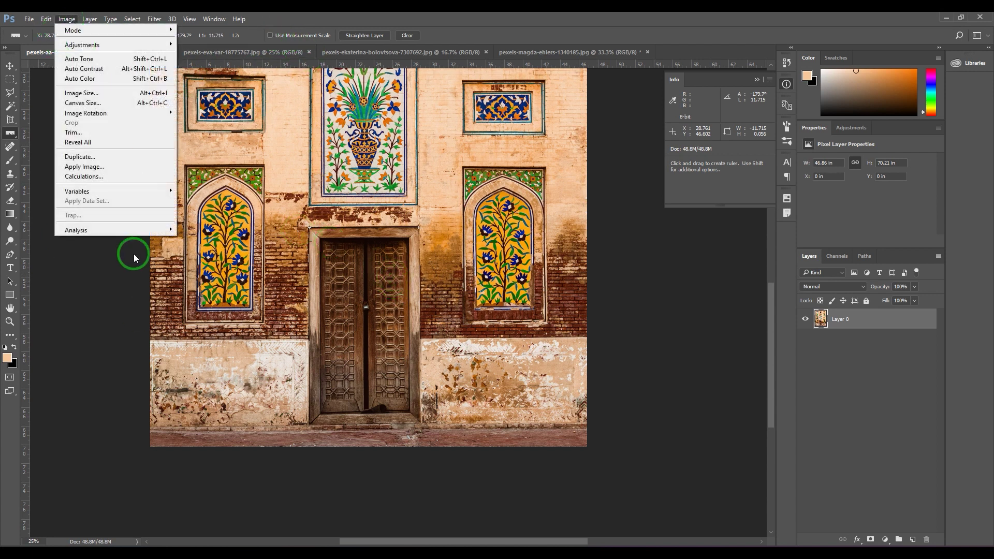
pyautogui.moveTo(132, 230)
pyautogui.moveTo(216, 231)
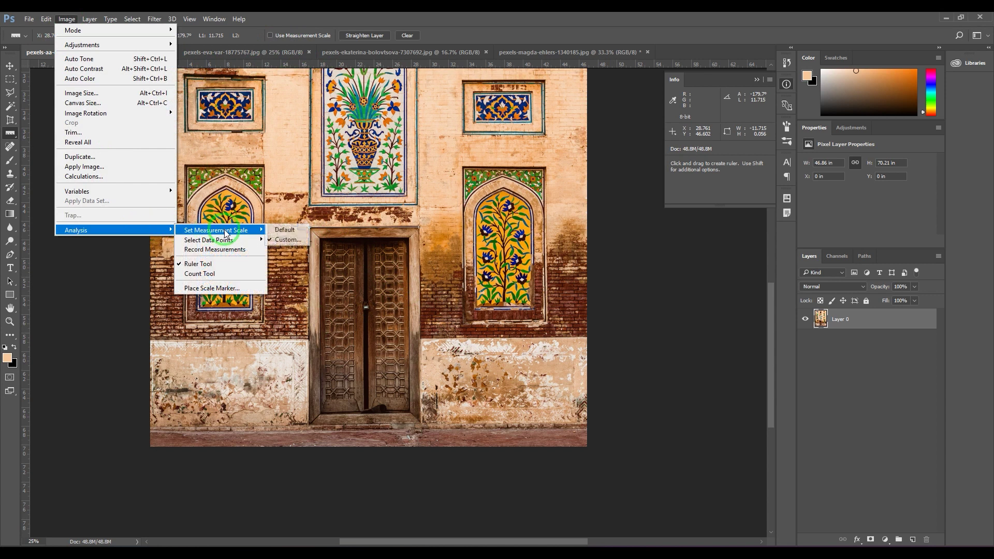
pyautogui.click(287, 240)
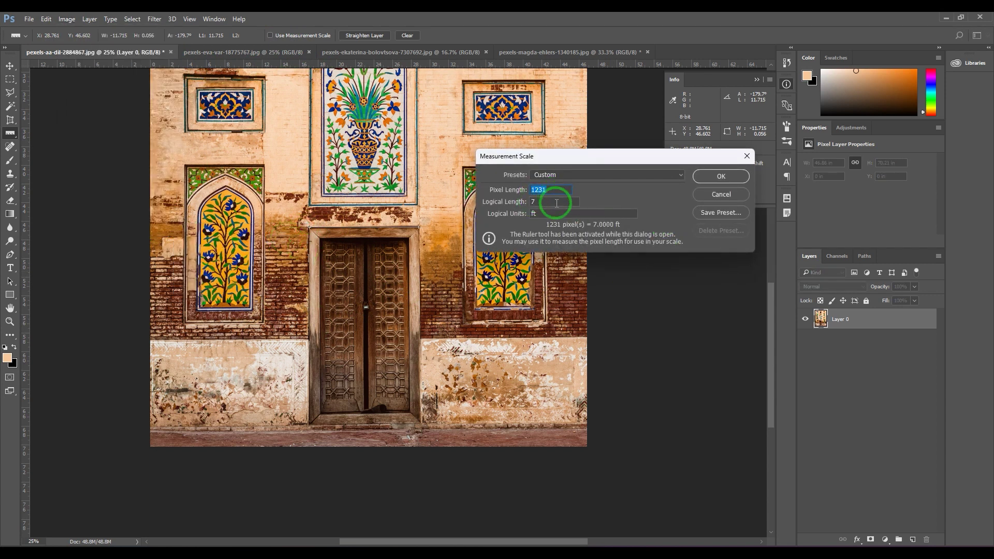
pyautogui.click(717, 195)
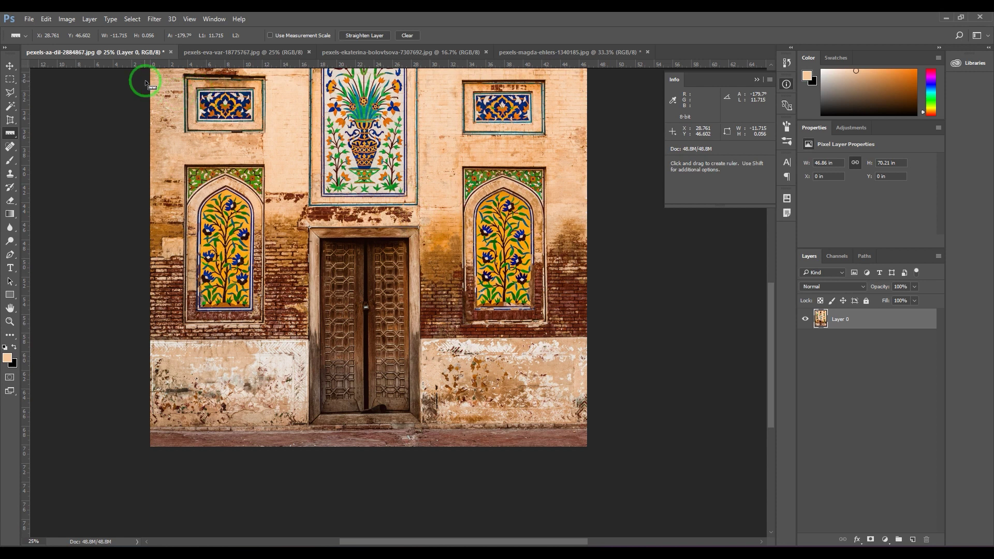
pyautogui.click(271, 36)
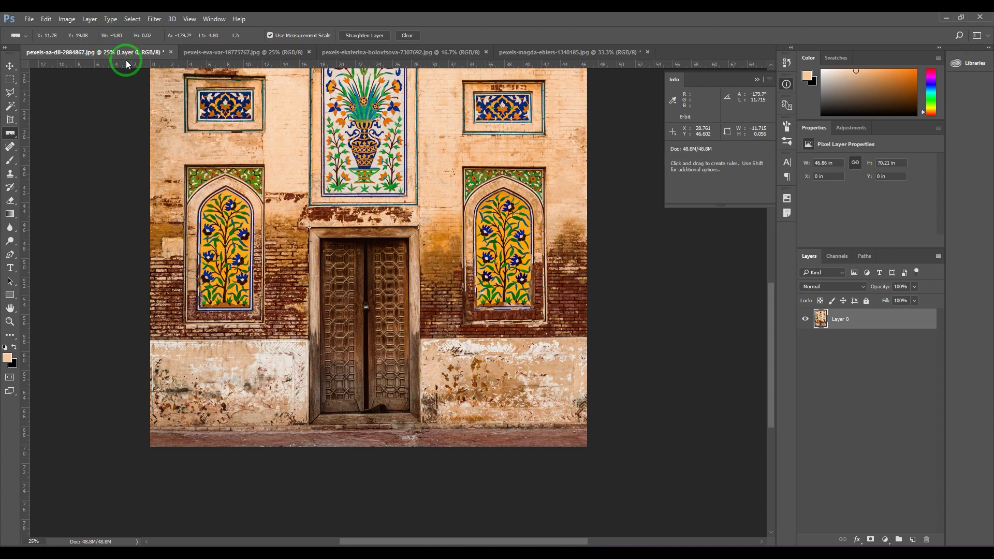
pyautogui.click(270, 36)
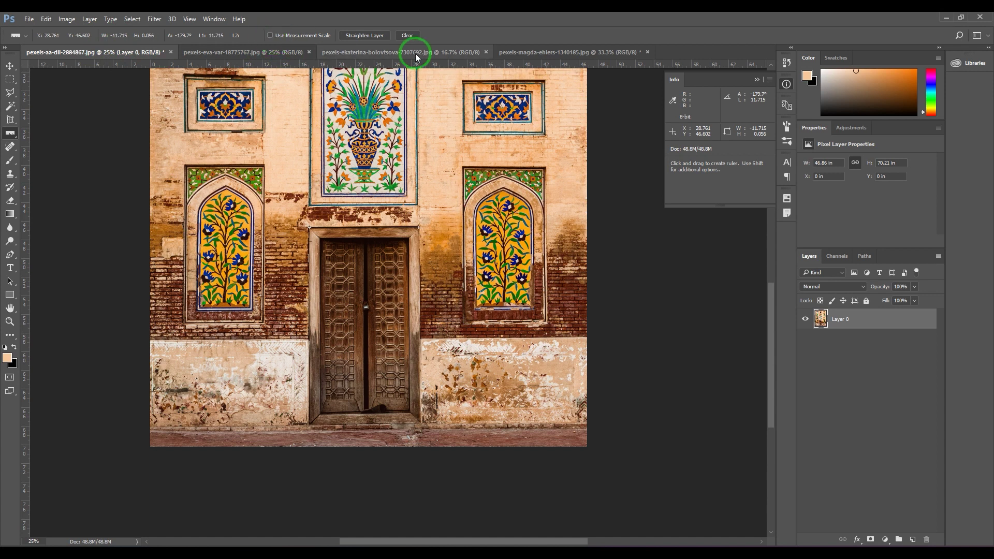
# - Draw a ruler line about 44.75 in long along the upper edge of the whitewashed wall band and straighten the layer to it
pyautogui.click(383, 41)
pyautogui.hotkey('ctrl', '-')
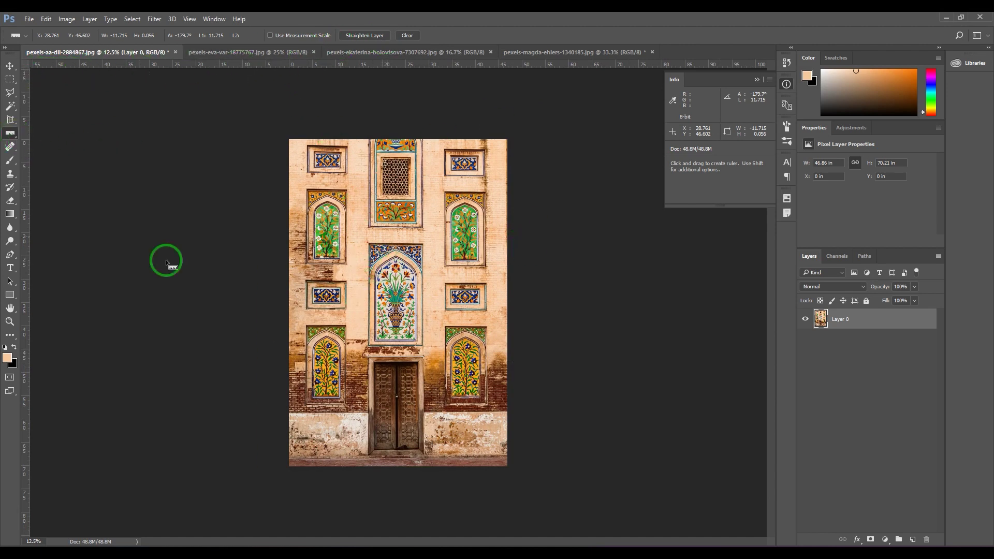
pyautogui.moveTo(290, 414); pyautogui.dragTo(500, 415)
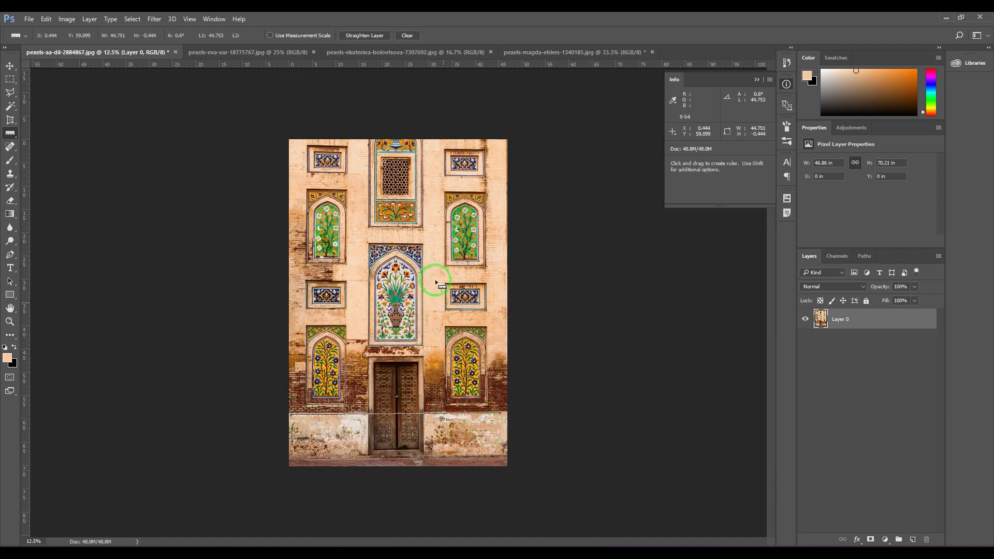
pyautogui.click(364, 35)
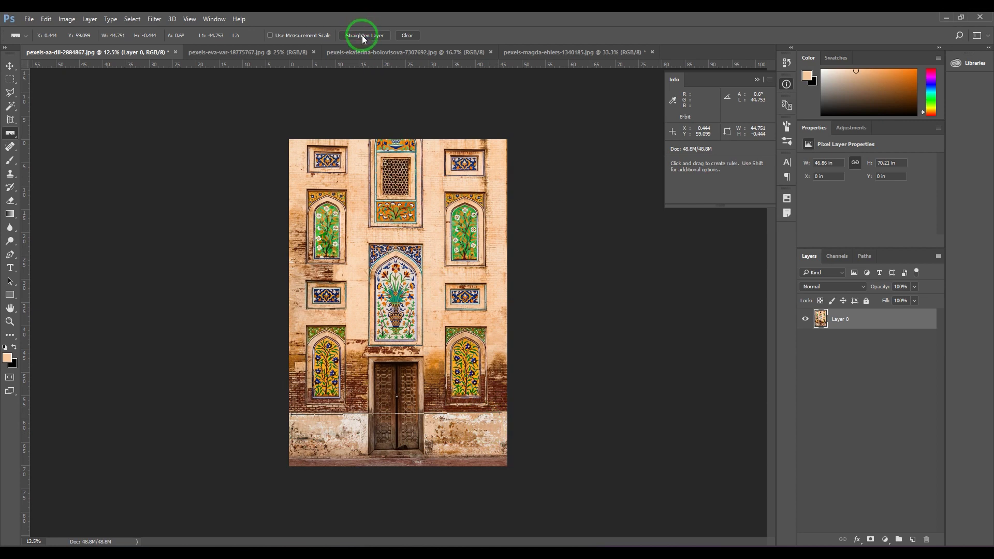
pyautogui.click(321, 438)
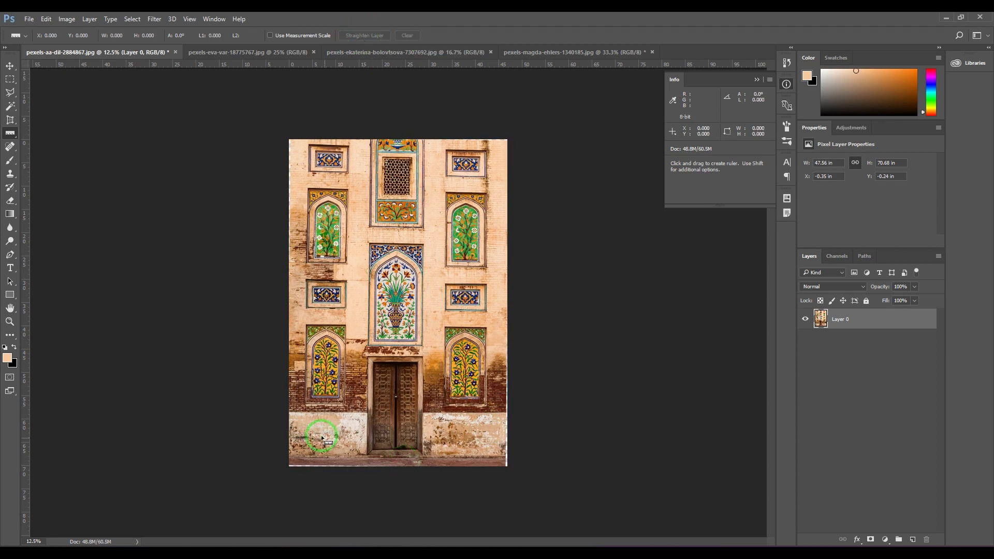
pyautogui.click(514, 406)
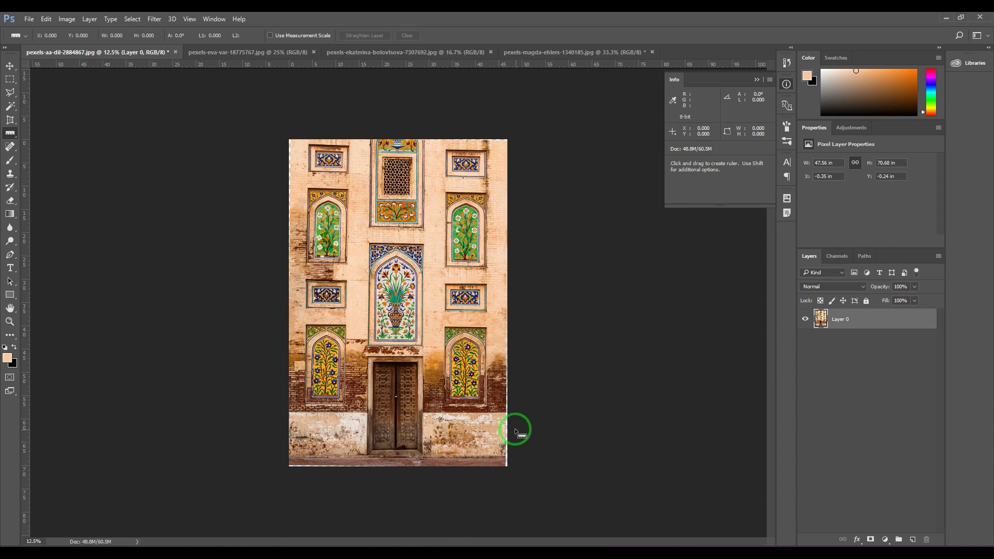
# - Examine the straightened layer's right edge up close, beside the whitewashed wall band, and return to a wider view
pyautogui.press('z')
pyautogui.moveTo(518, 414); pyautogui.dragTo(251, 362)
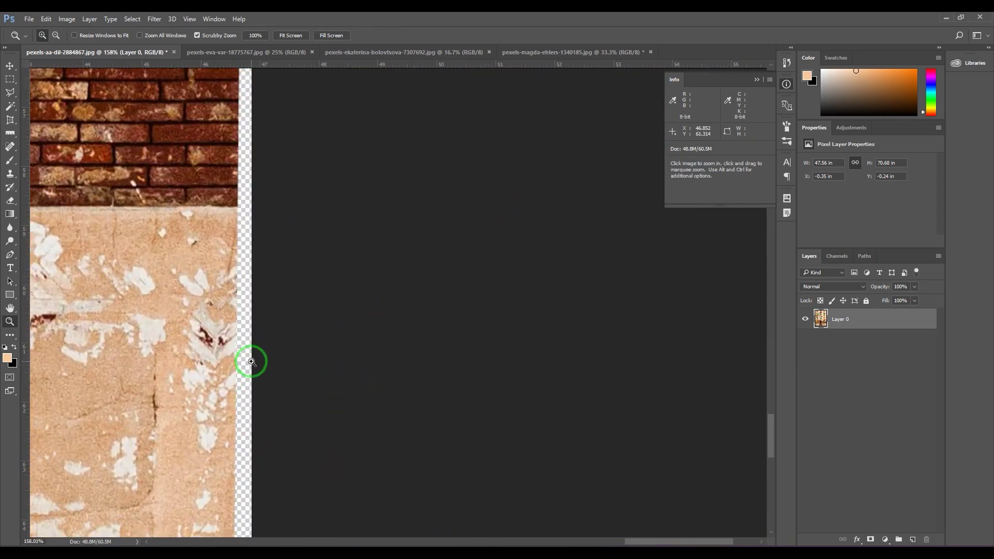
pyautogui.press('ctrl')
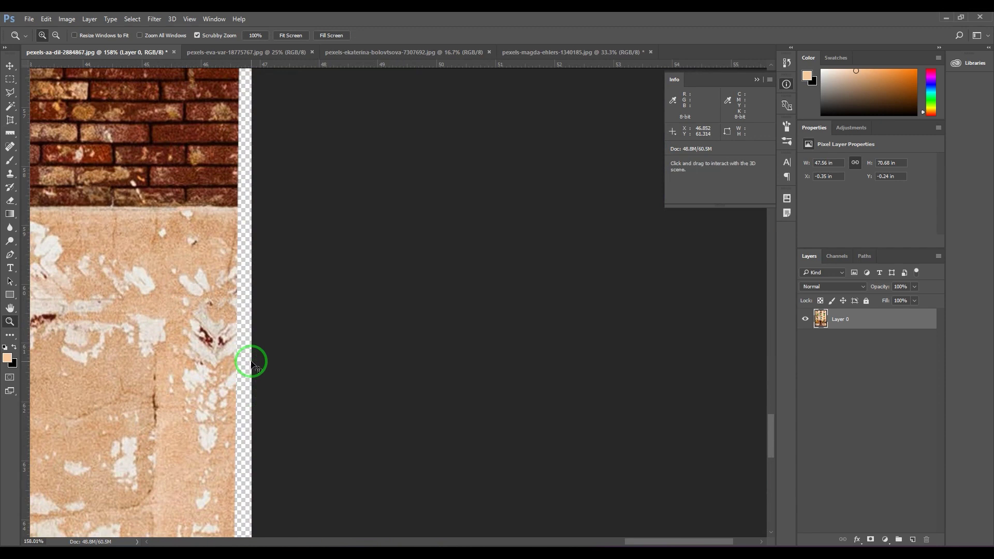
pyautogui.hotkey('ctrl', '-')
pyautogui.hotkey('ctrl', '-')
pyautogui.hotkey('ctrl', '-')
pyautogui.hotkey('ctrl', '-')
pyautogui.hotkey('ctrl', '-')
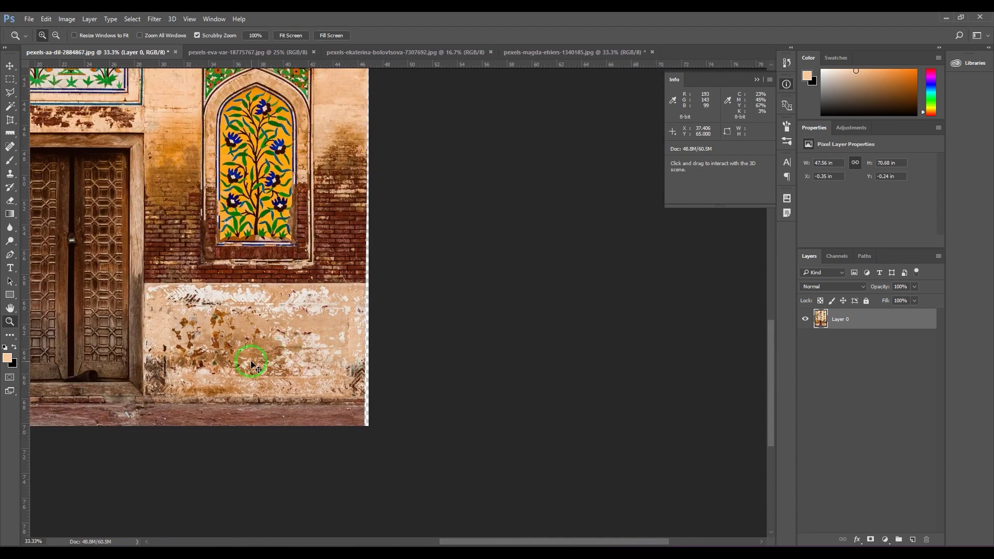
pyautogui.hotkey('ctrl', '-')
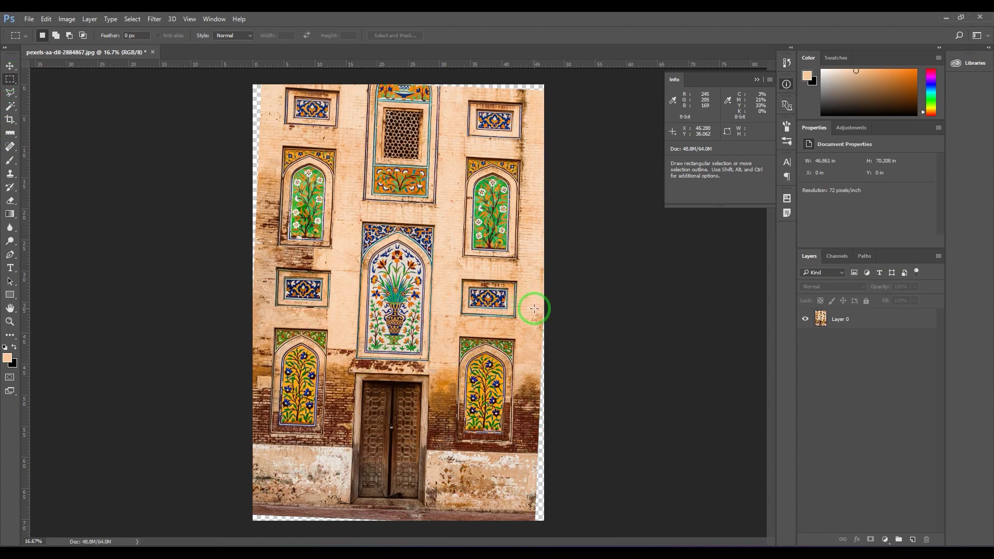
# - Marquee-select the transparent strip along the image's lower right edge and enlarge the selection outline to about 2.00 by 34.57 in
pyautogui.moveTo(534, 307); pyautogui.dragTo(579, 527)
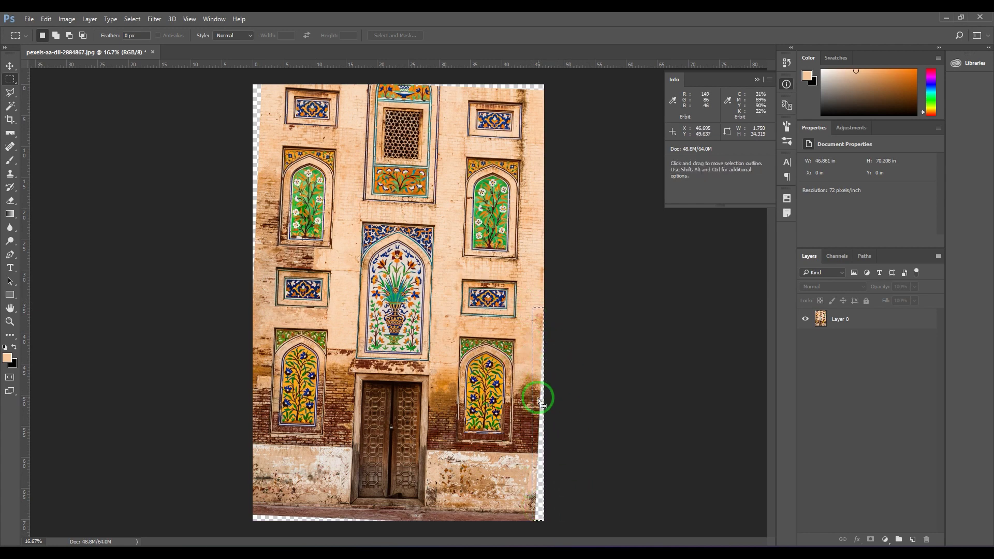
pyautogui.press('z')
pyautogui.hotkey('ctrl', '+')
pyautogui.moveTo(585, 429); pyautogui.dragTo(495, 277)
pyautogui.click(504, 336)
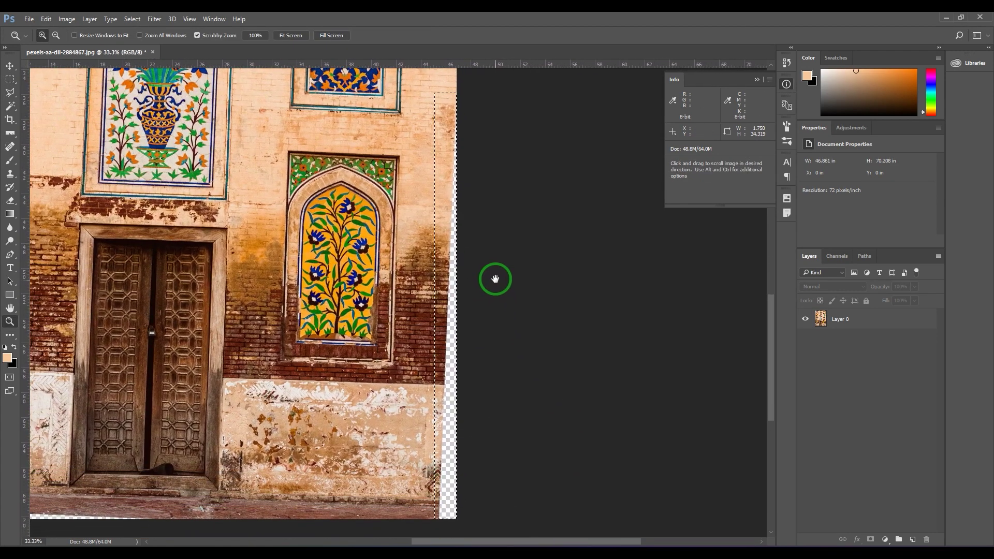
pyautogui.click(132, 18)
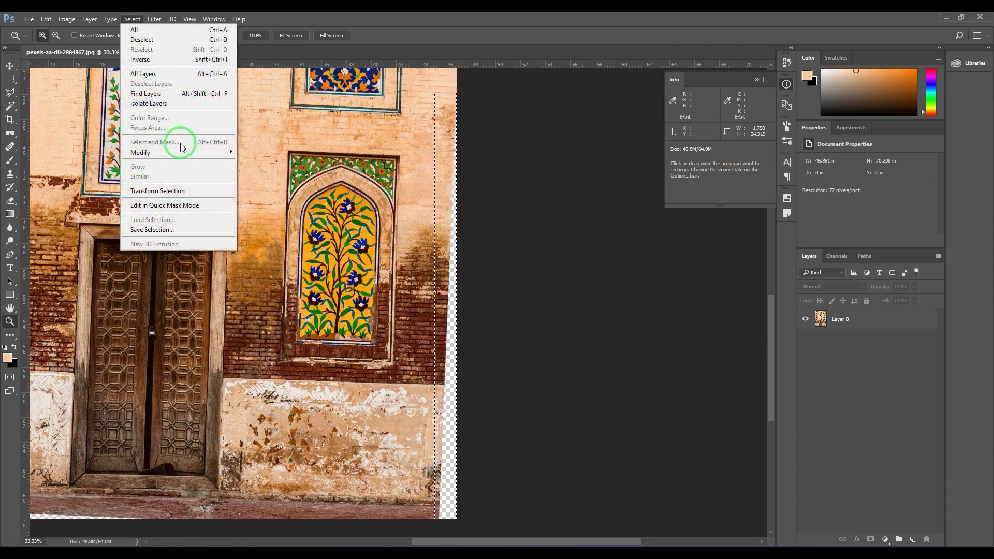
pyautogui.click(187, 192)
pyautogui.moveTo(435, 306); pyautogui.dragTo(432, 306)
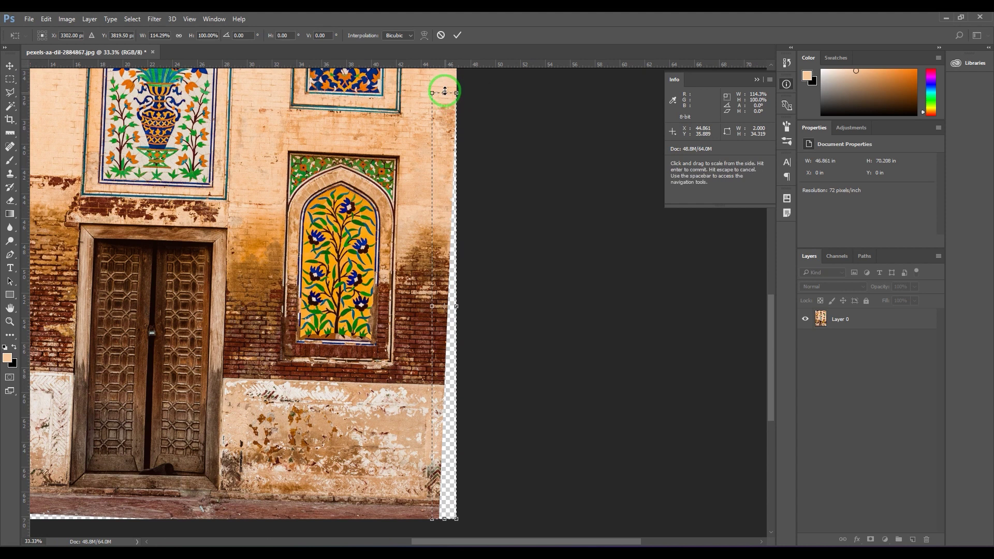
pyautogui.moveTo(444, 92); pyautogui.dragTo(446, 89)
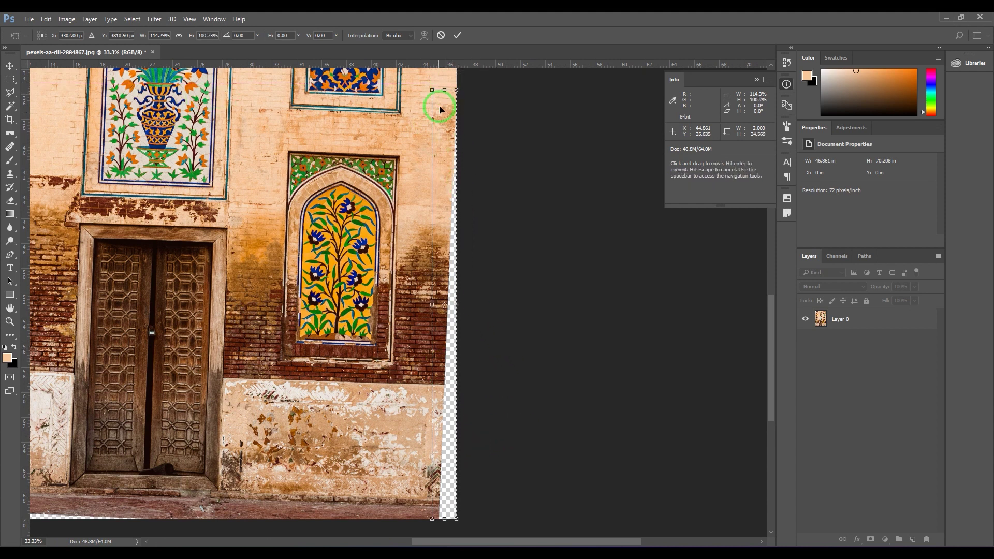
pyautogui.click(456, 35)
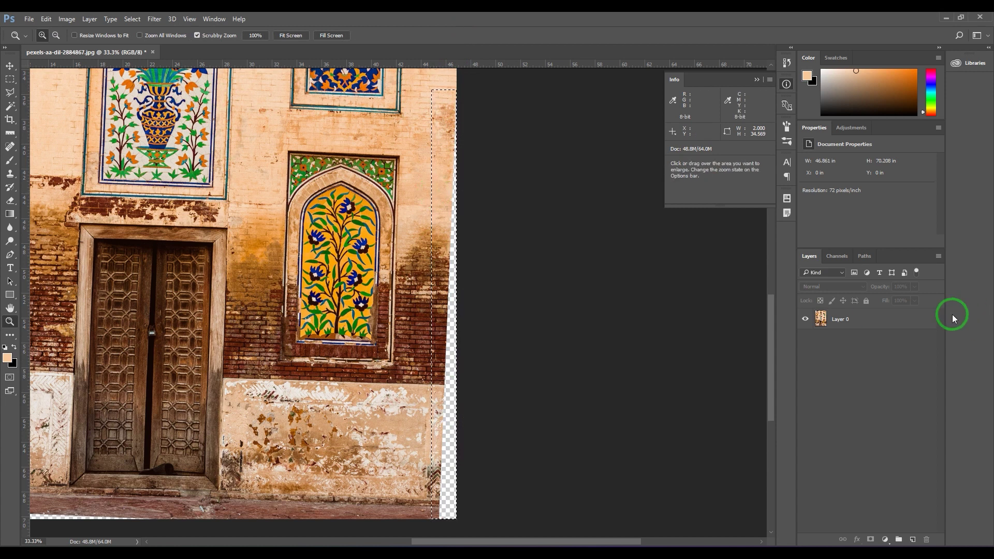
# - Fill the selected edge strip on Layer 0 with Content-Aware content in Normal mode at 100% opacity, and clear the selection
pyautogui.click(879, 323)
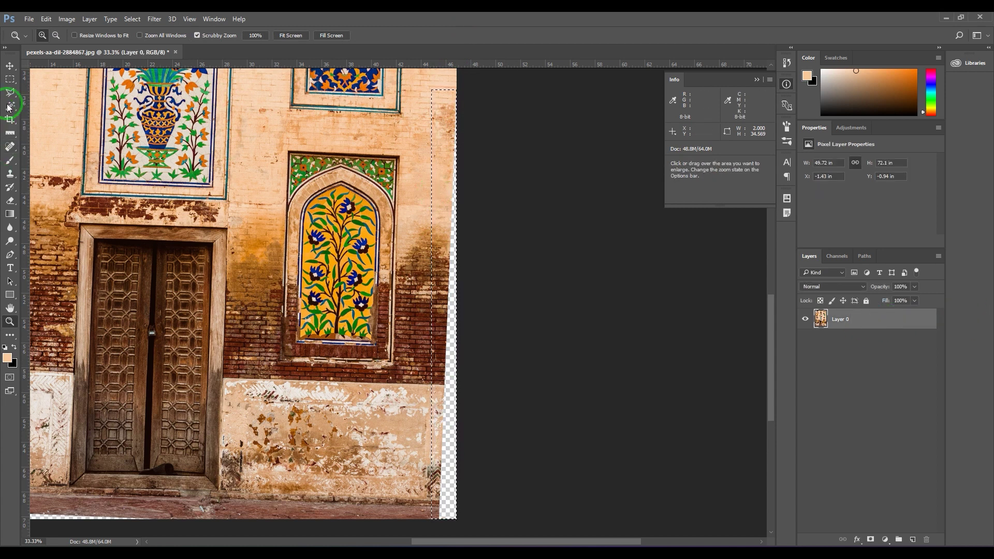
pyautogui.click(10, 84)
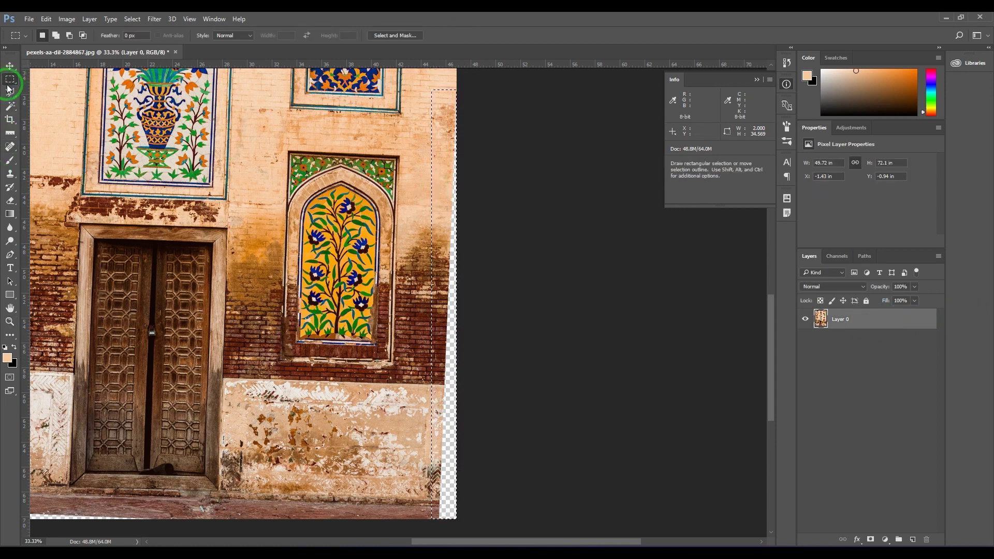
pyautogui.rightClick(439, 244)
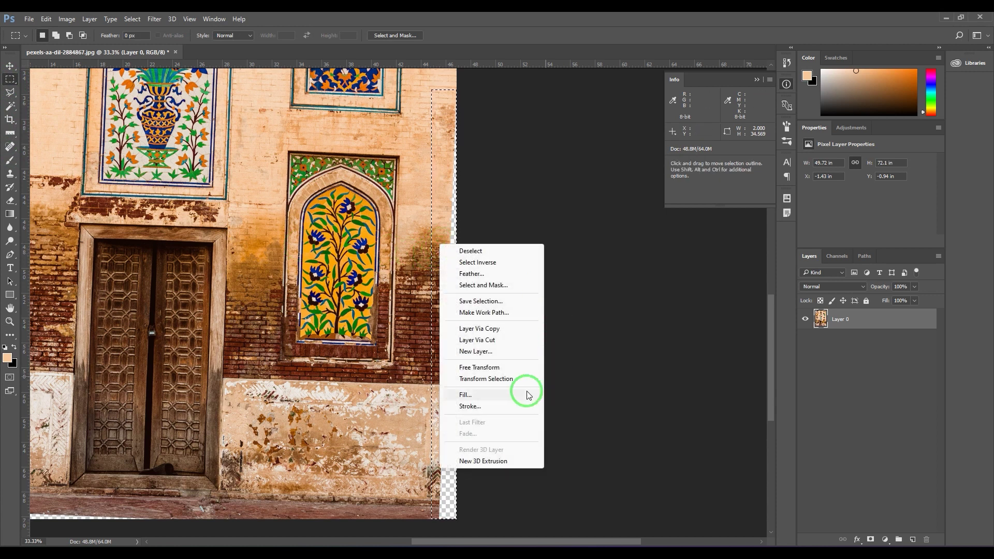
pyautogui.click(511, 397)
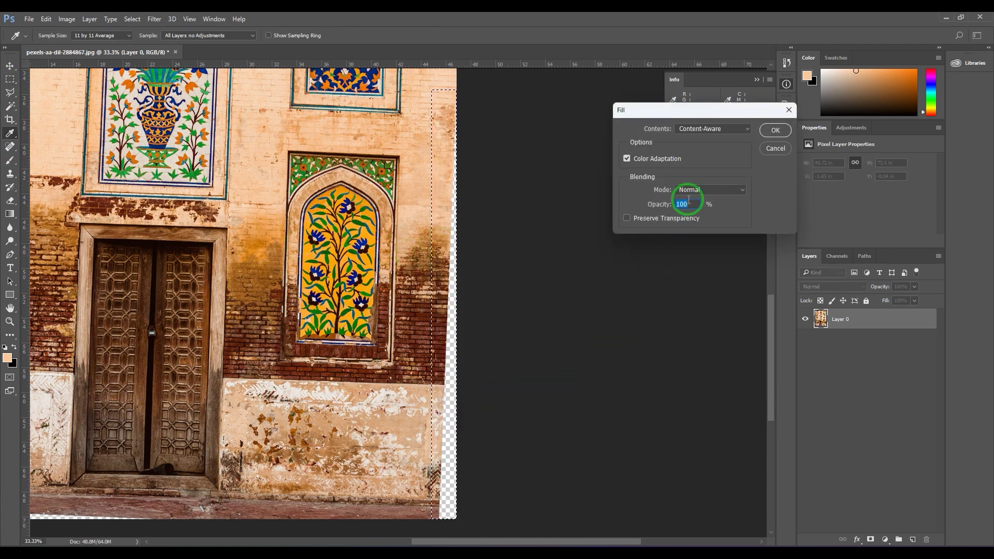
pyautogui.click(714, 130)
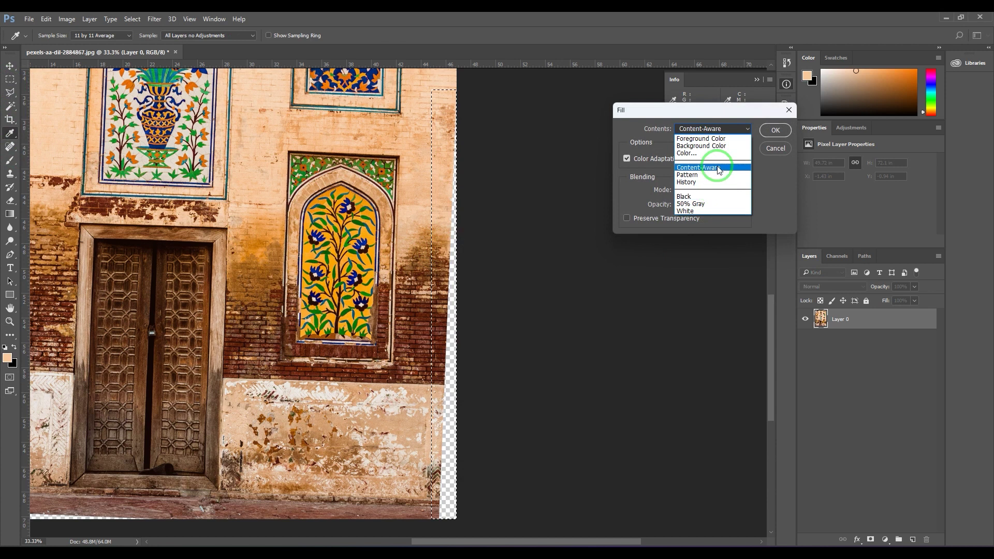
pyautogui.click(699, 131)
pyautogui.click(775, 131)
pyautogui.press('m')
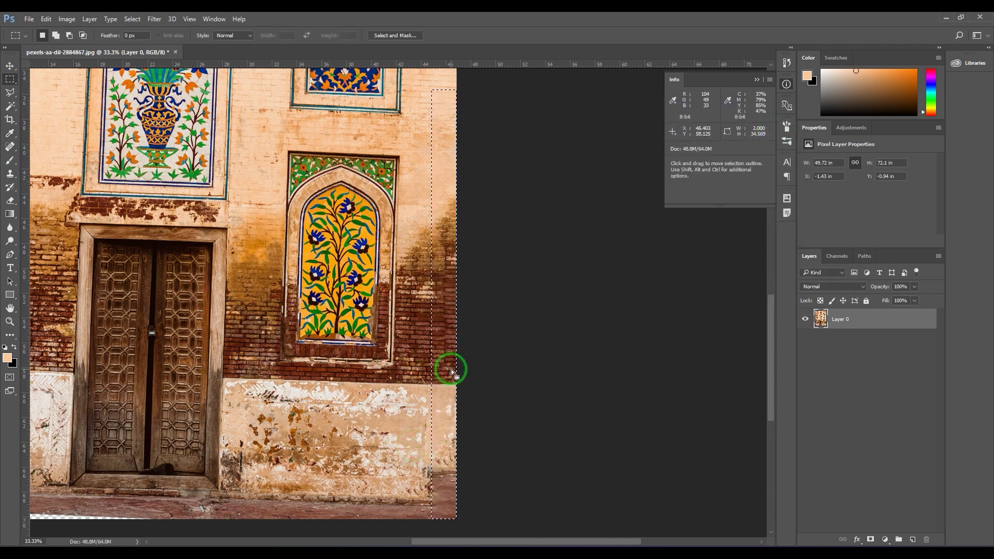
pyautogui.hotkey('ctrl', 'd')
# - Retouch the mismatched patch at the wall's lower right corner with the Clone Stamp, using a size 250 brush
pyautogui.moveTo(502, 326); pyautogui.dragTo(561, 166)
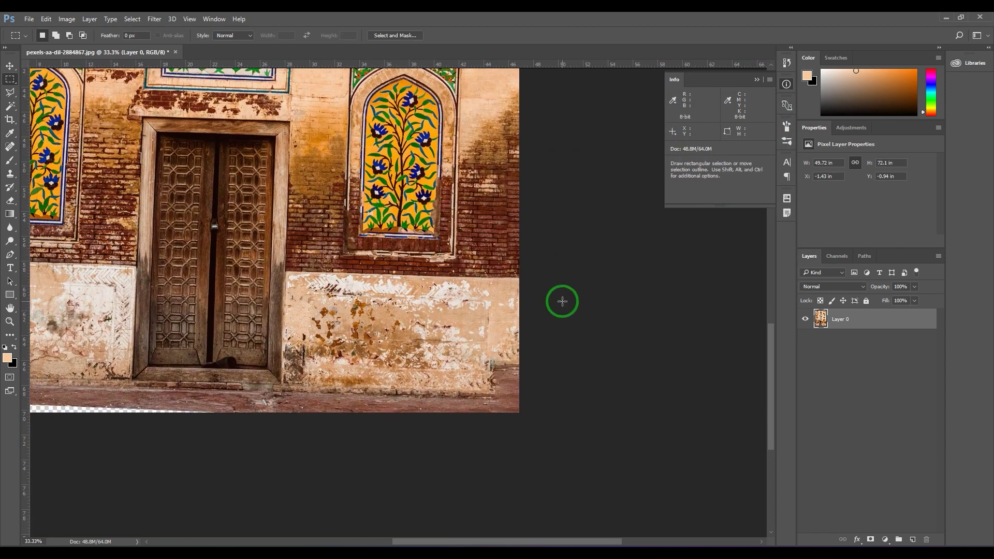
pyautogui.press('s')
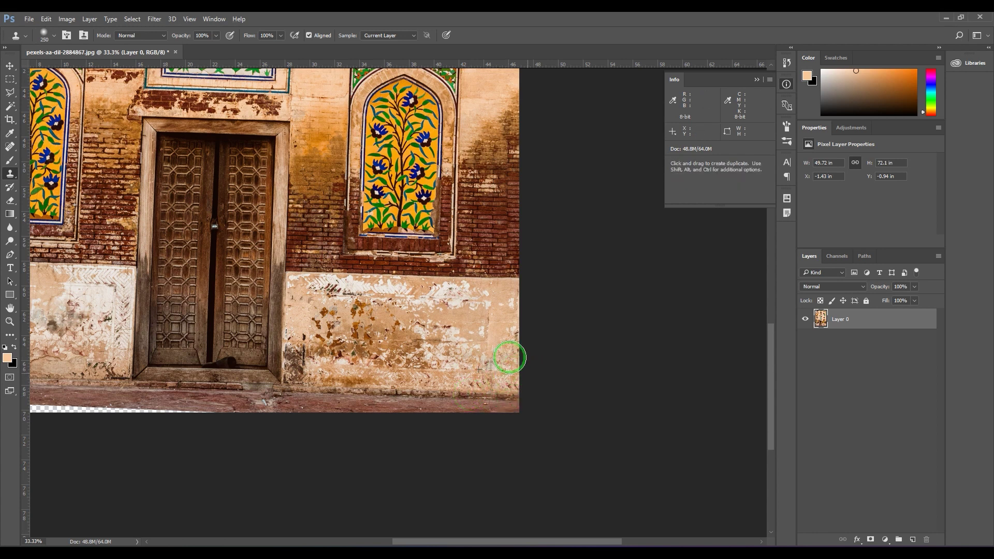
pyautogui.moveTo(545, 384); pyautogui.dragTo(617, 400)
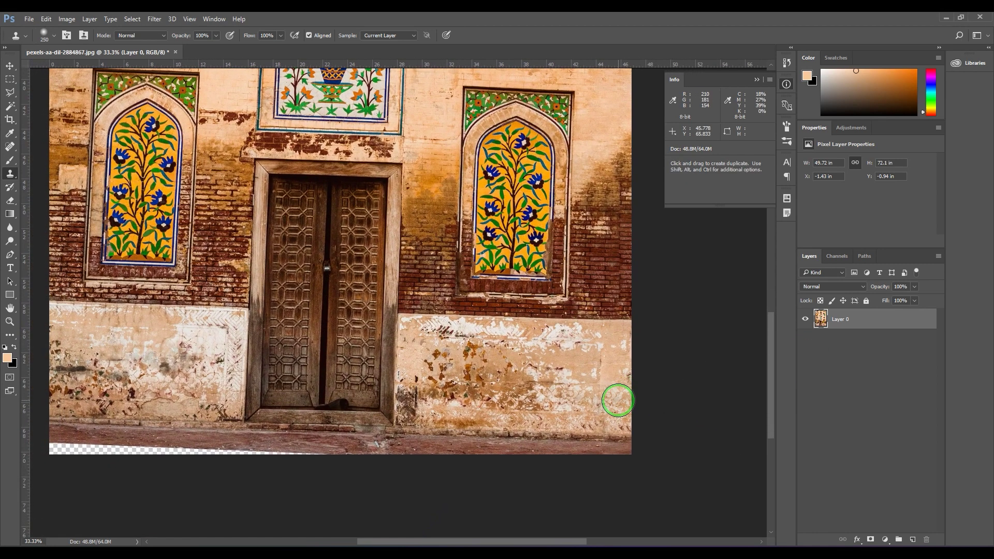